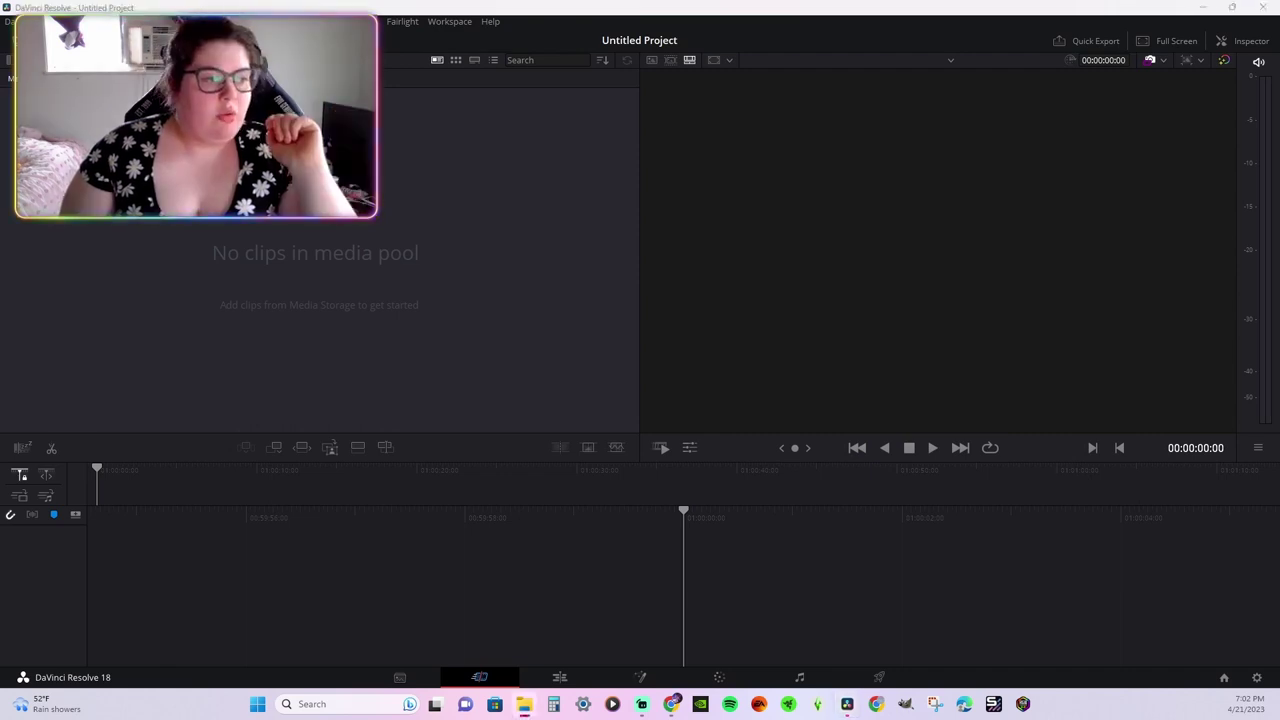
Add New intro.mp4 from the Intros + Outros folder in File Explorer to the start of the empty timeline
{"action": "left_click_drag", "start_coordinate": [0, 259], "coordinate": [383, 122]}
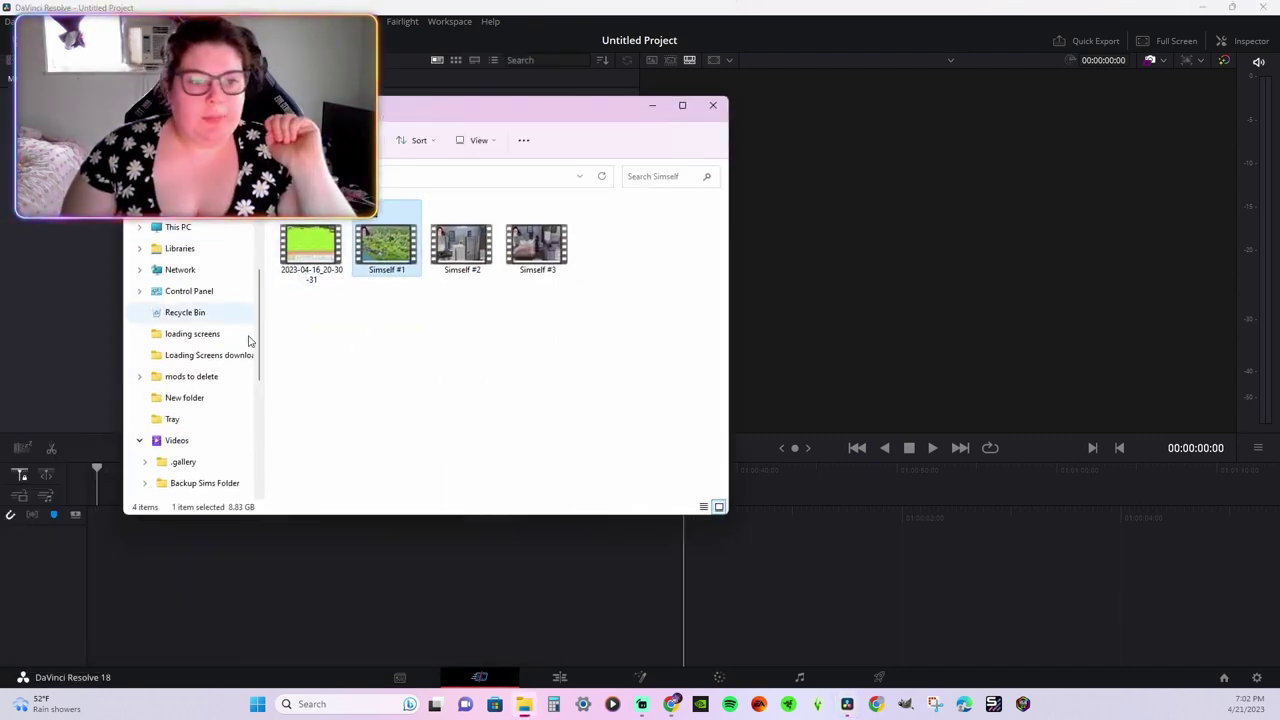
{"action": "left_click", "coordinate": [141, 176]}
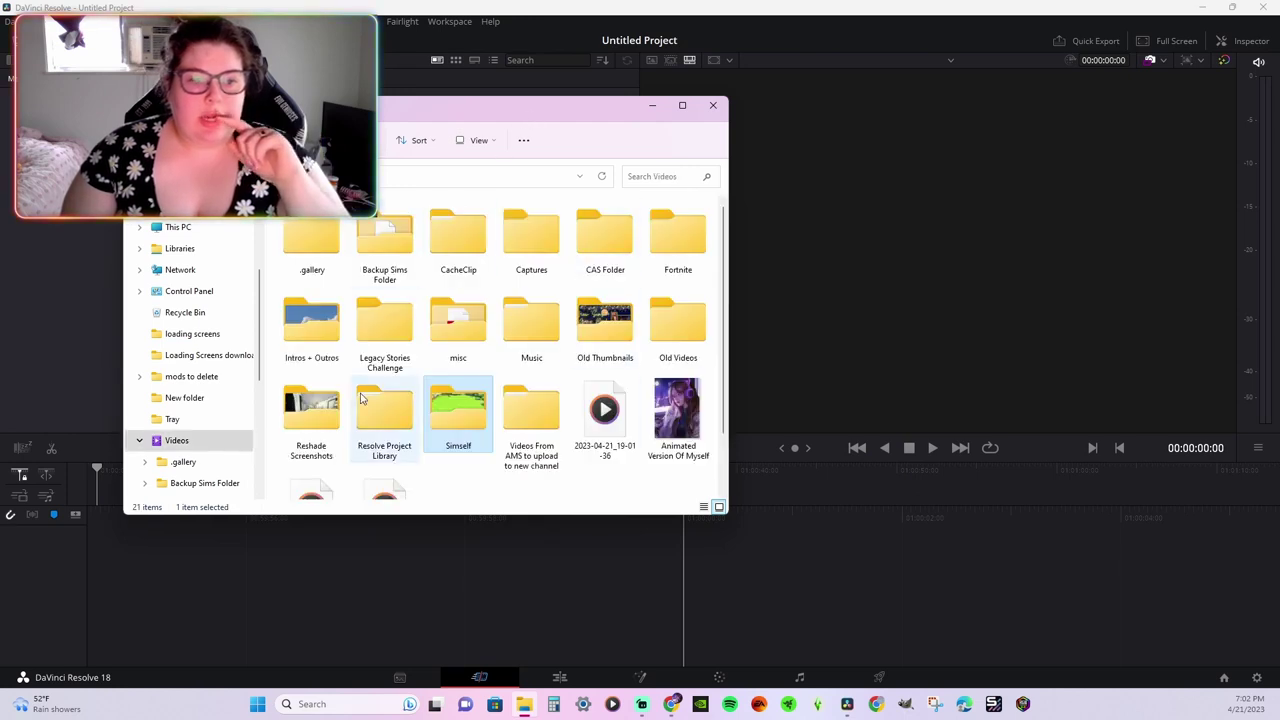
{"action": "left_click_drag", "start_coordinate": [383, 110], "coordinate": [255, 42]}
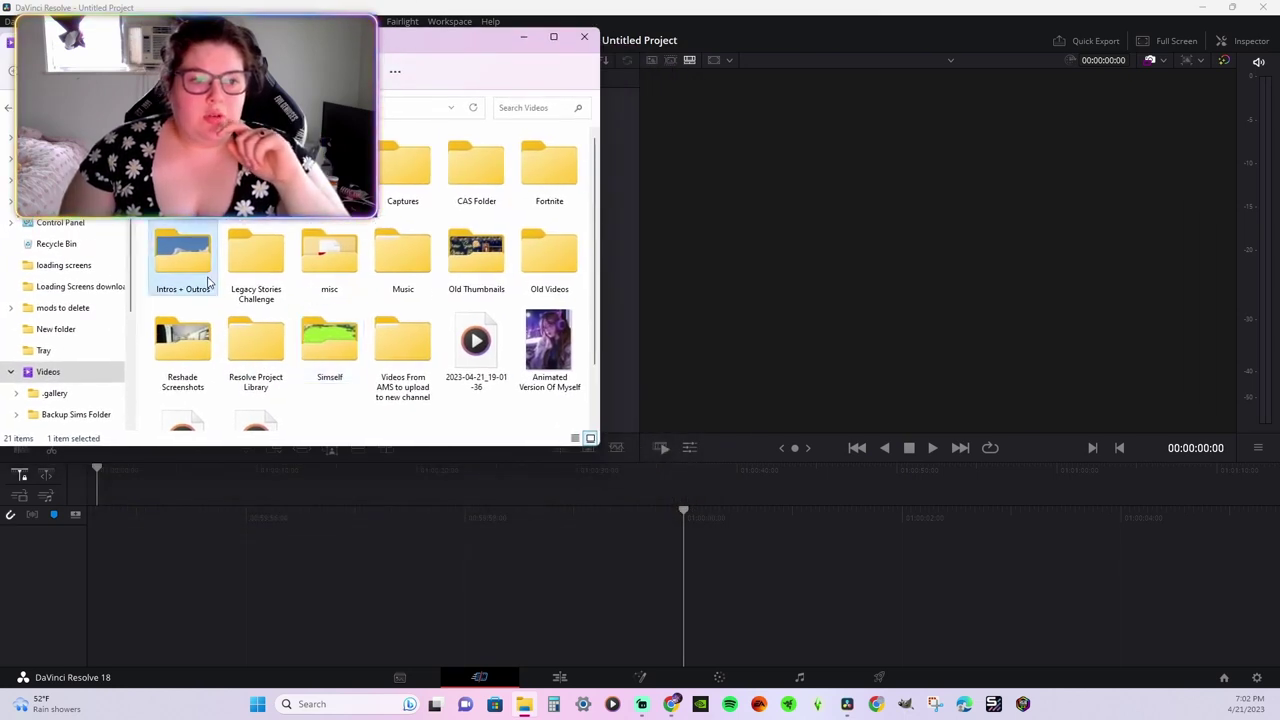
{"action": "double_click", "coordinate": [205, 280]}
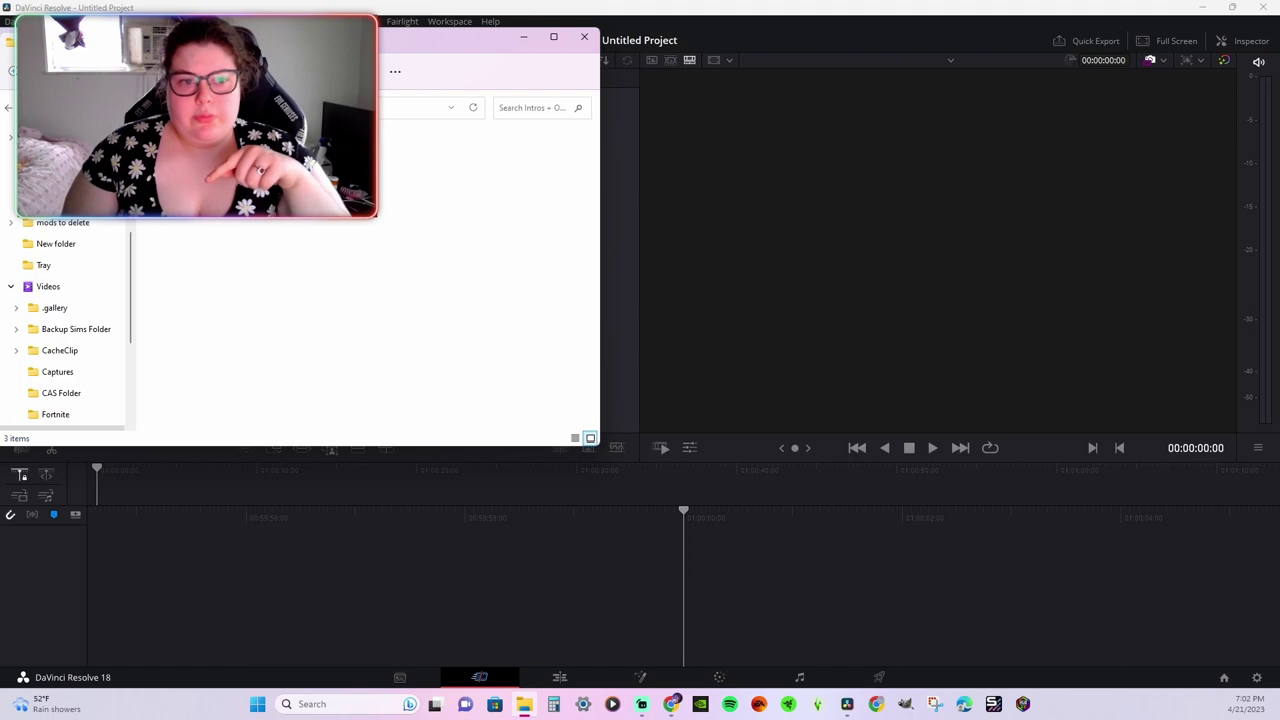
{"action": "left_click_drag", "start_coordinate": [325, 172], "coordinate": [709, 596]}
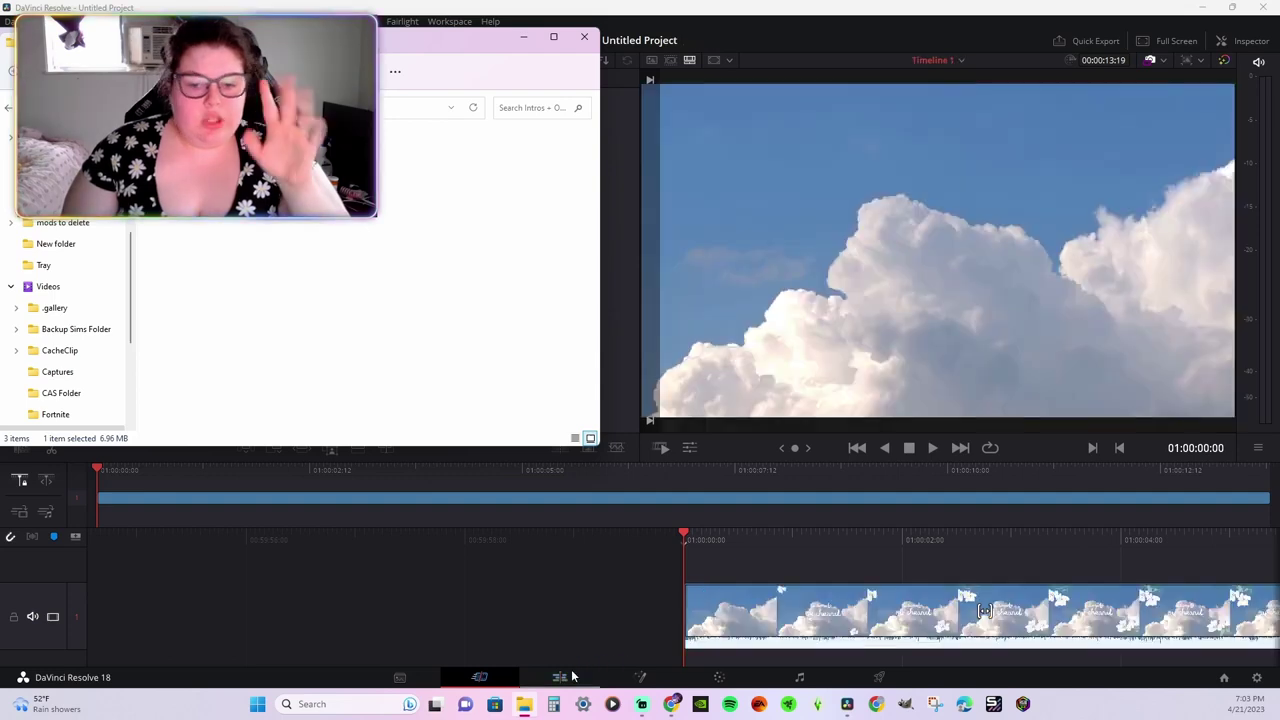
On the Edit page, place the Simself #1 video from the Simself folder on the timeline directly after the intro clip
{"action": "left_click", "coordinate": [565, 677]}
{"action": "left_click", "coordinate": [560, 677]}
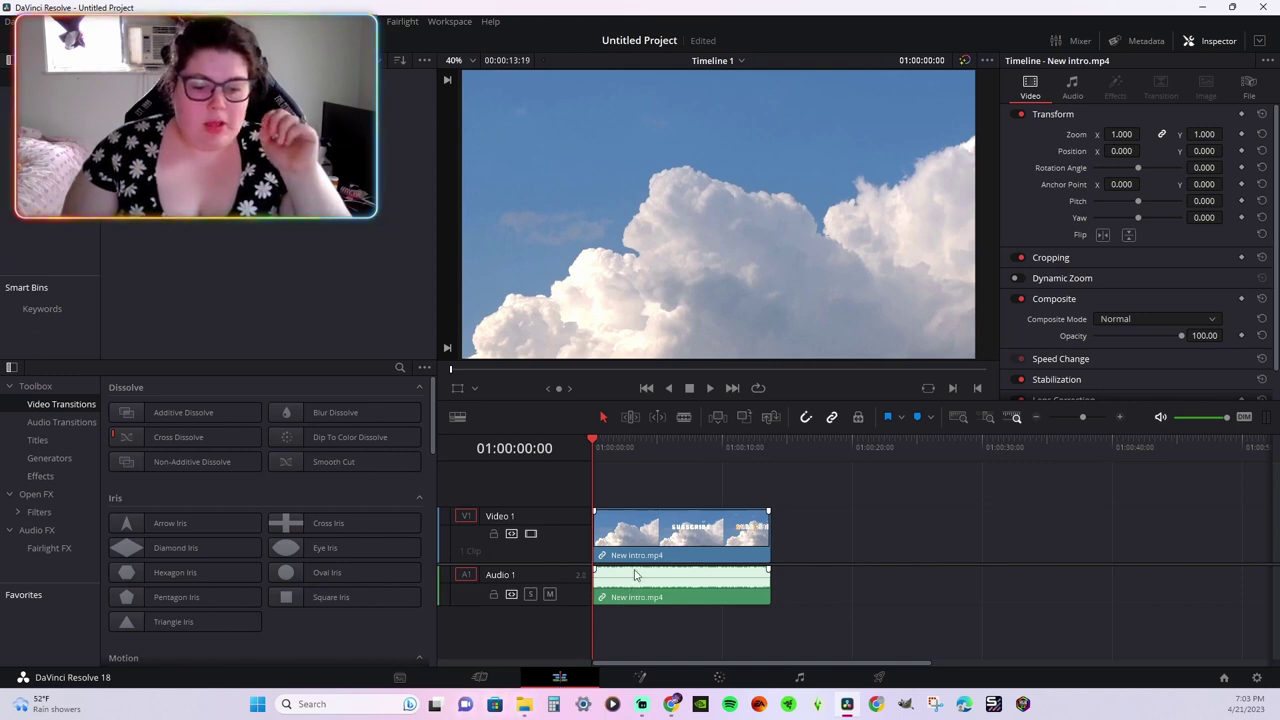
{"action": "left_click_drag", "start_coordinate": [652, 576], "coordinate": [654, 588]}
{"action": "left_click", "coordinate": [524, 704]}
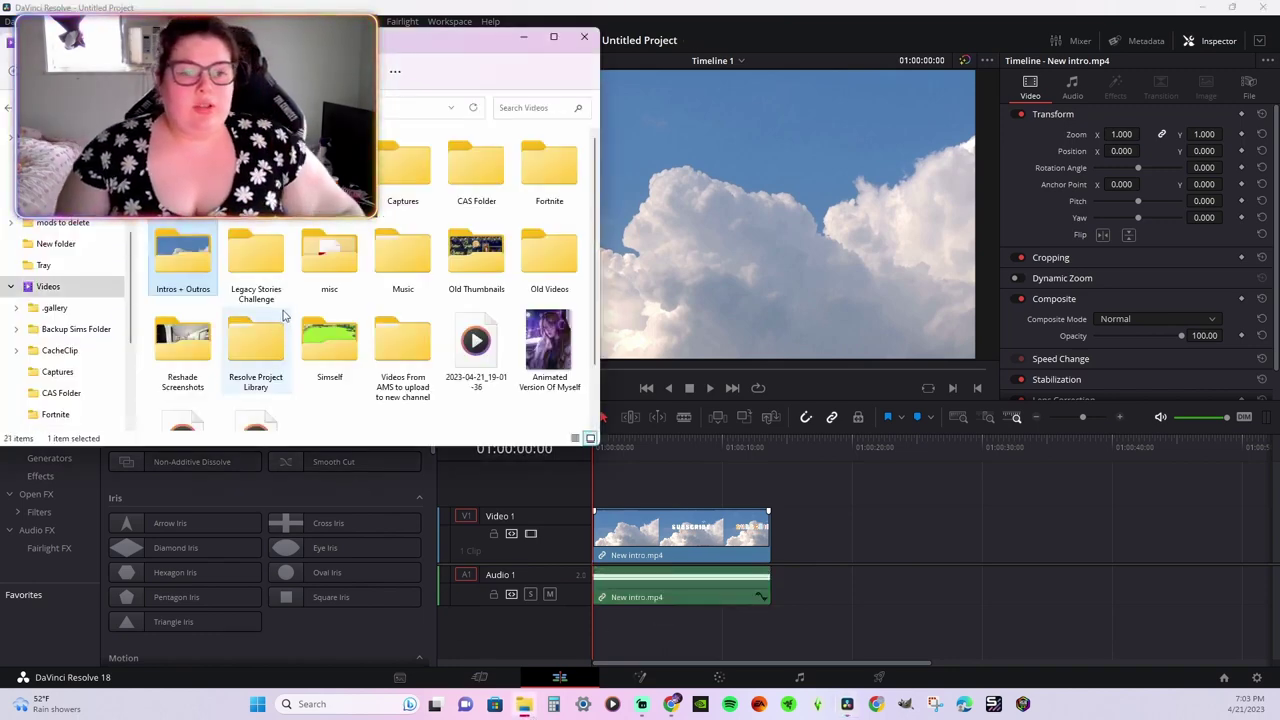
{"action": "scroll", "coordinate": [285, 316], "scroll_direction": "down", "scroll_amount": 1}
{"action": "double_click", "coordinate": [340, 301]}
{"action": "left_click_drag", "start_coordinate": [328, 188], "coordinate": [275, 228]}
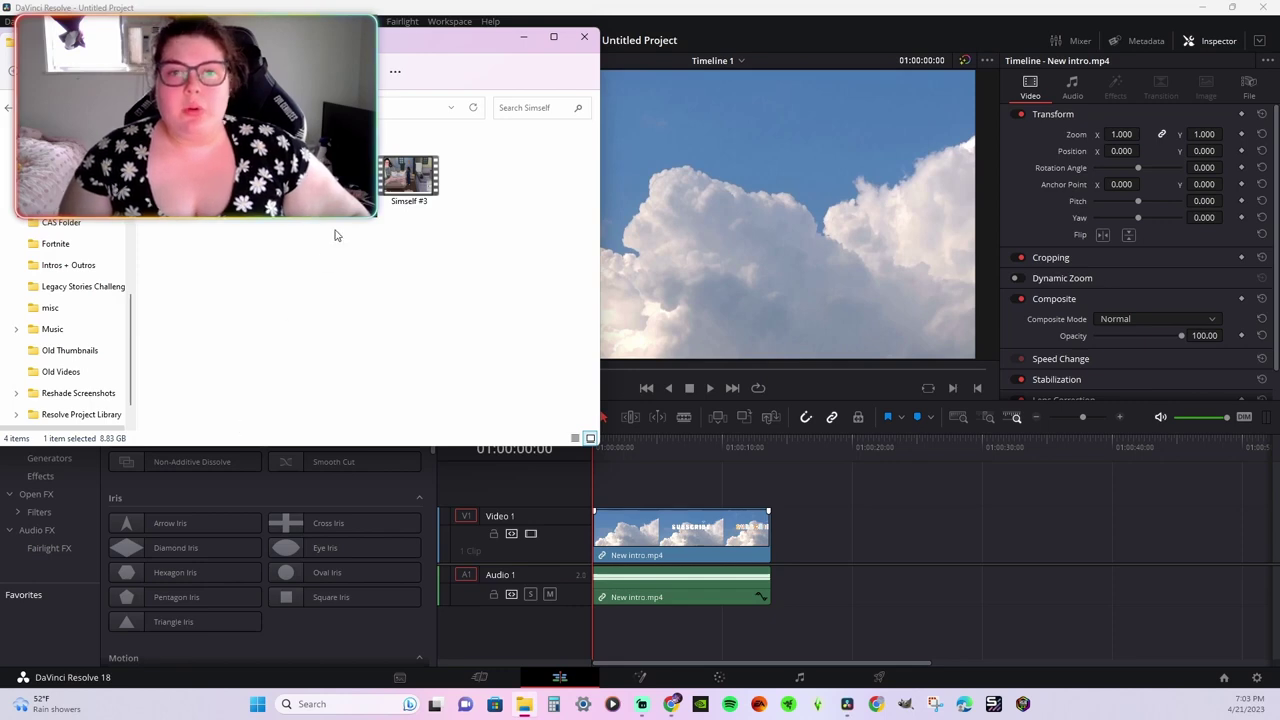
{"action": "left_click_drag", "start_coordinate": [299, 221], "coordinate": [766, 573]}
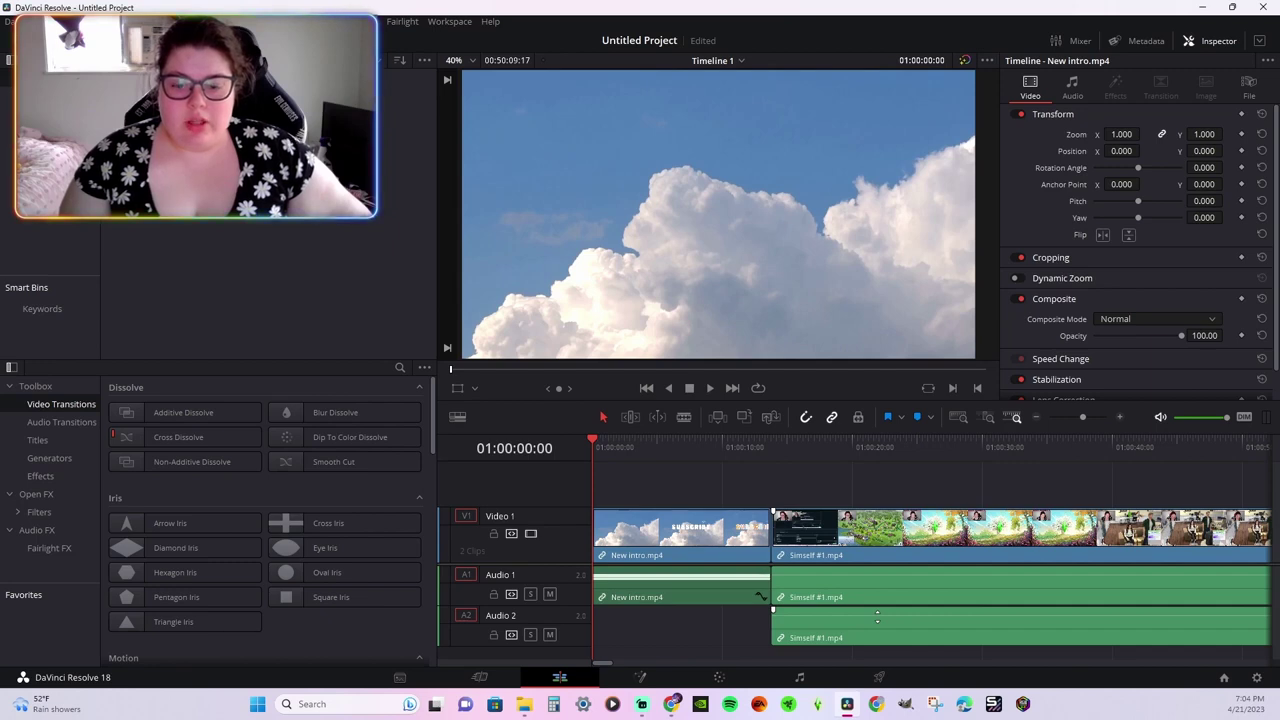
{"action": "left_click_drag", "start_coordinate": [878, 617], "coordinate": [878, 617]}
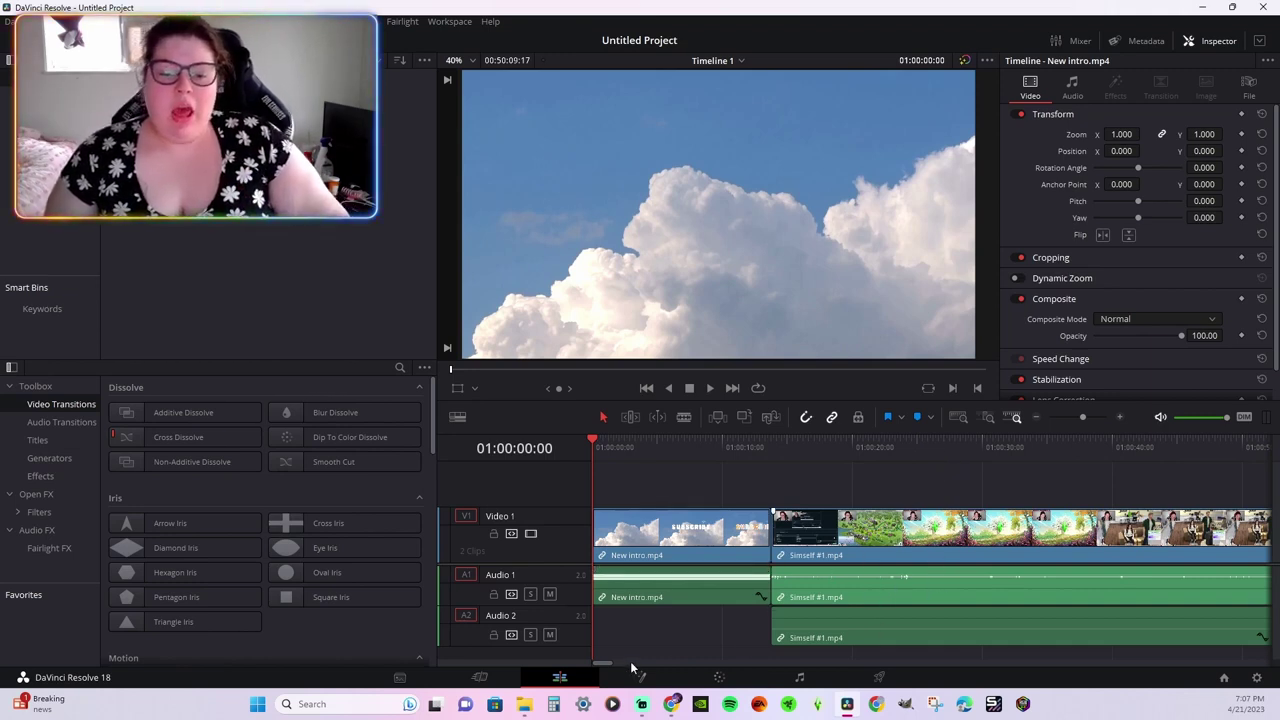
Split the Simself #1 clip at about 01:00:54:22, where the speech starts, and ripple delete the portion before the cut
{"action": "left_click_drag", "start_coordinate": [610, 663], "coordinate": [610, 663]}
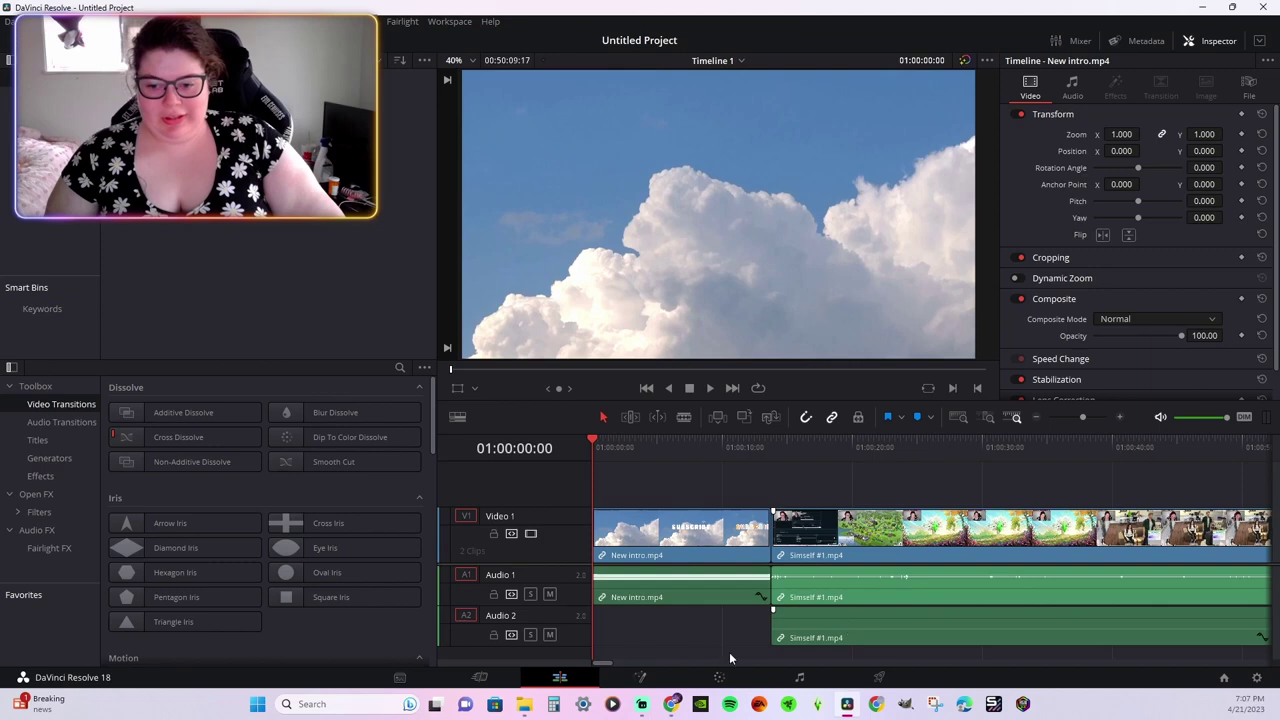
{"action": "left_click_drag", "start_coordinate": [606, 663], "coordinate": [613, 663]}
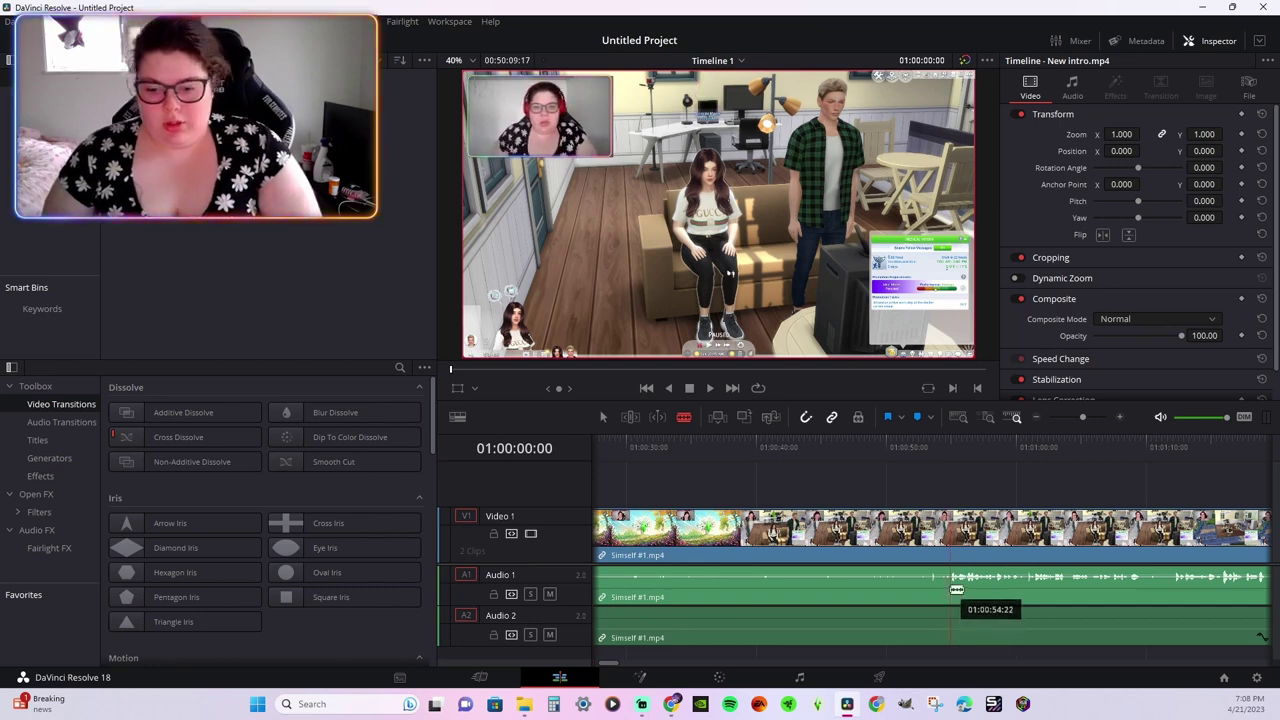
{"action": "left_click", "coordinate": [949, 598]}
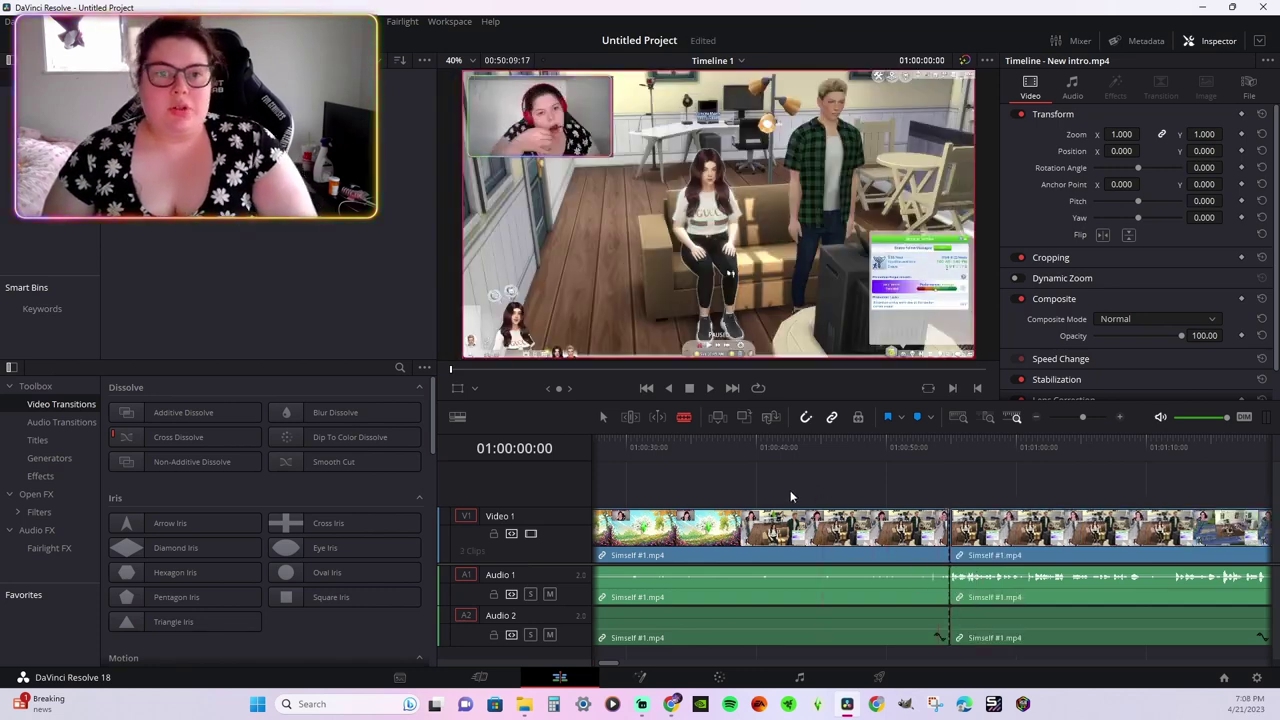
{"action": "left_click", "coordinate": [603, 419]}
{"action": "left_click", "coordinate": [731, 521]}
{"action": "right_click", "coordinate": [731, 521]}
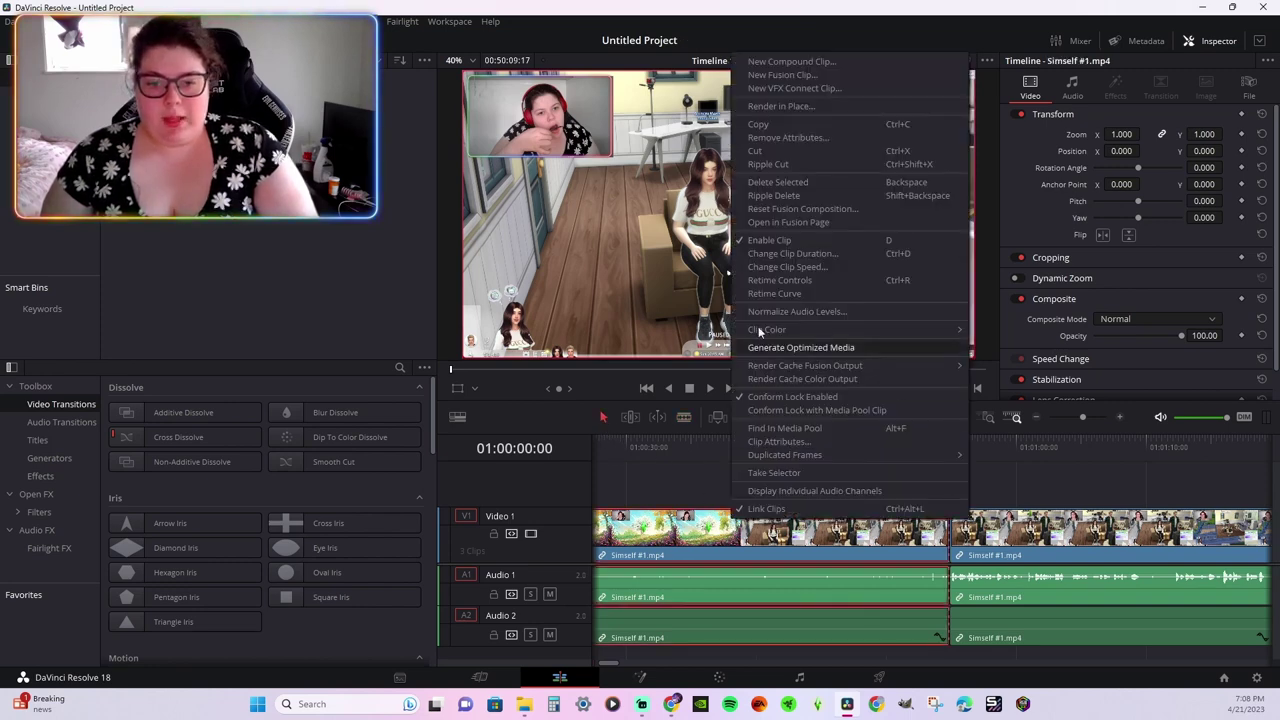
{"action": "left_click", "coordinate": [770, 198]}
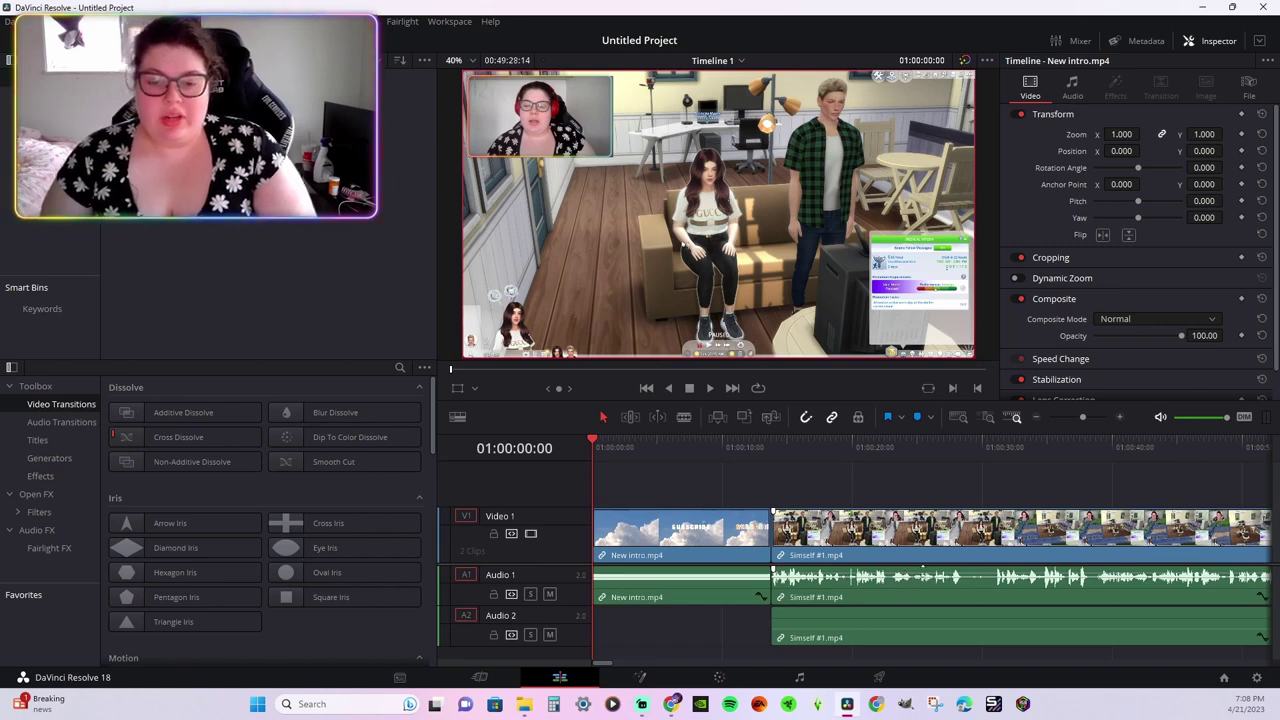
Split Simself #1 around the quiet stretch from about 01:00:29 to 01:00:31 and ripple delete that short piece
{"action": "left_click", "coordinate": [684, 417]}
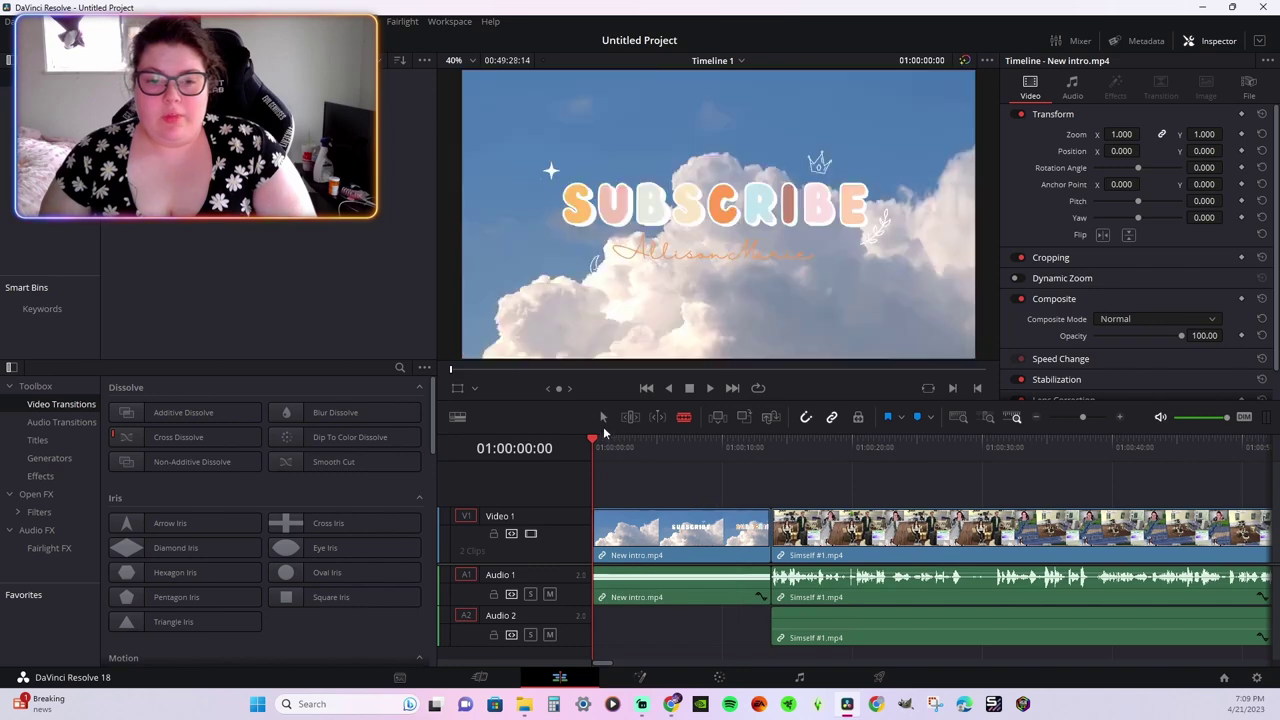
{"action": "left_click_drag", "start_coordinate": [897, 572], "coordinate": [910, 570]}
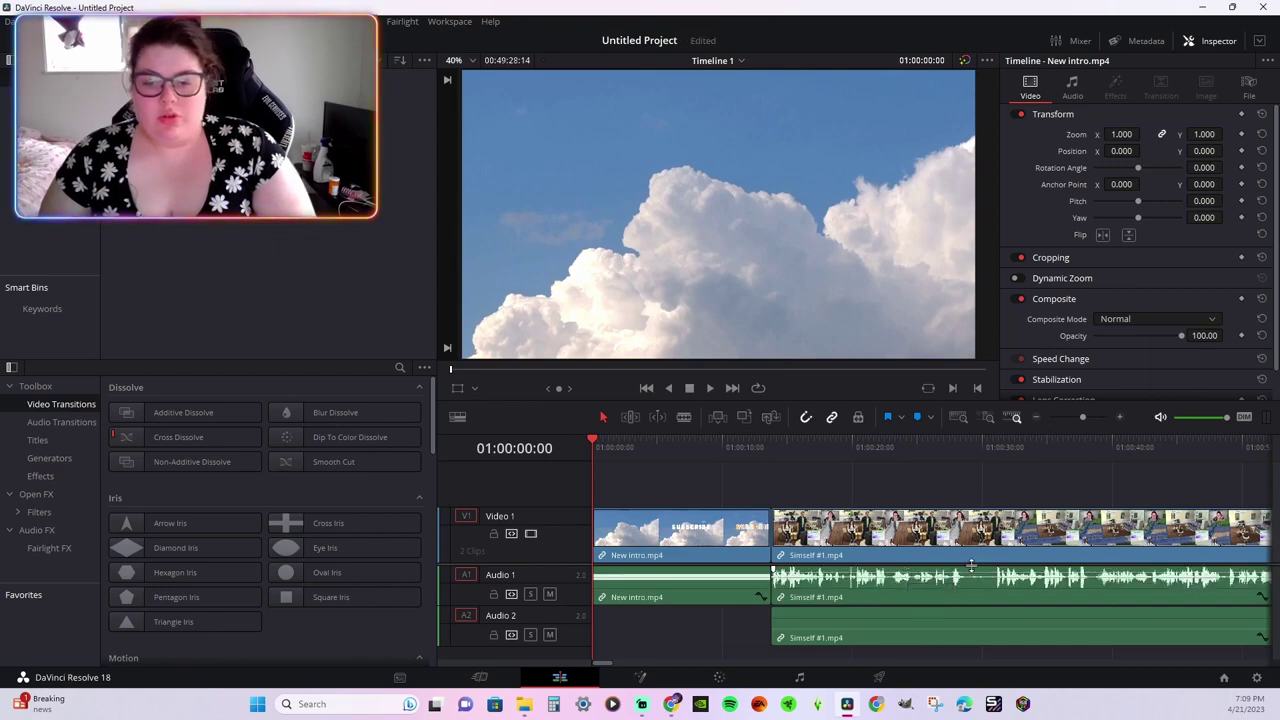
{"action": "left_click", "coordinate": [686, 418]}
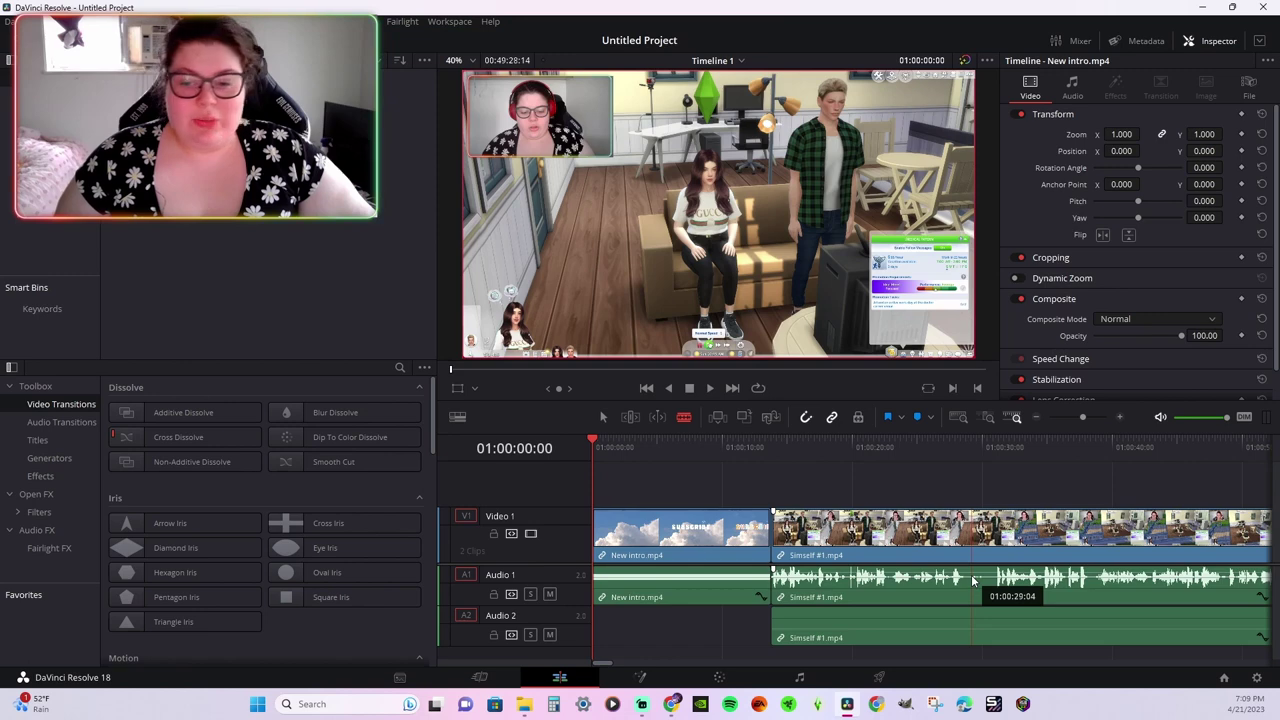
{"action": "left_click", "coordinate": [965, 577]}
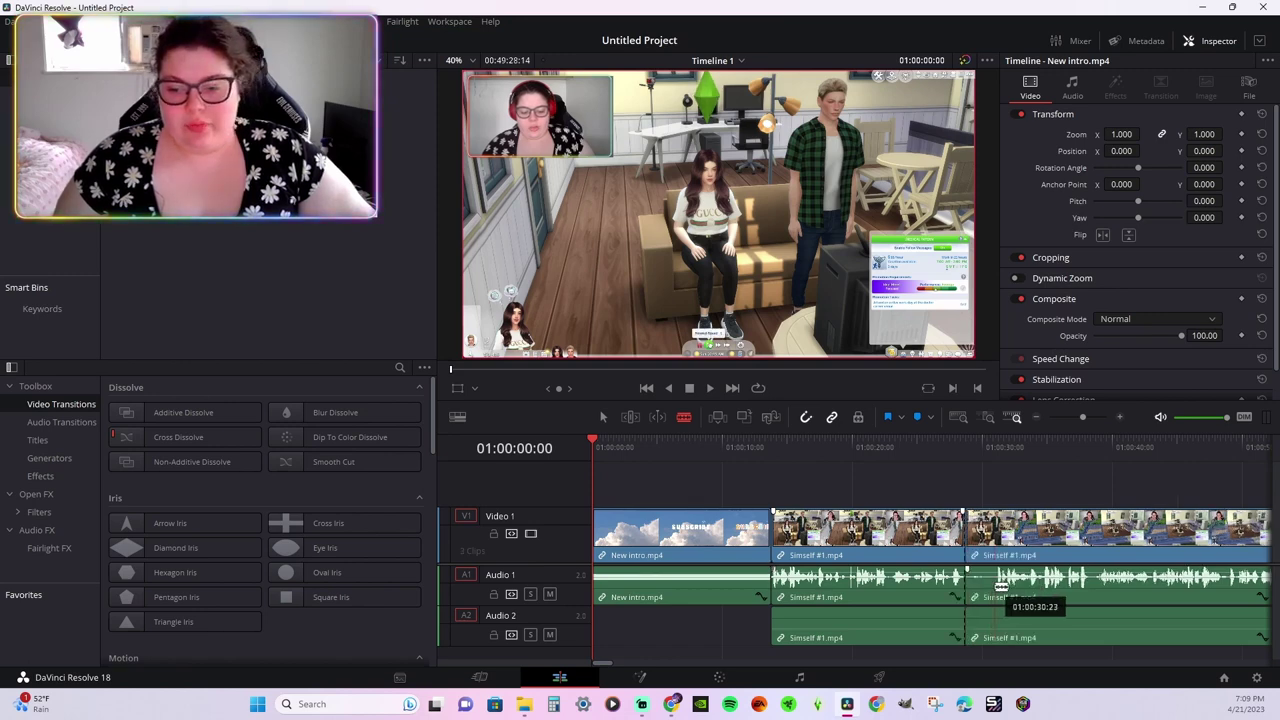
{"action": "left_click", "coordinate": [998, 588]}
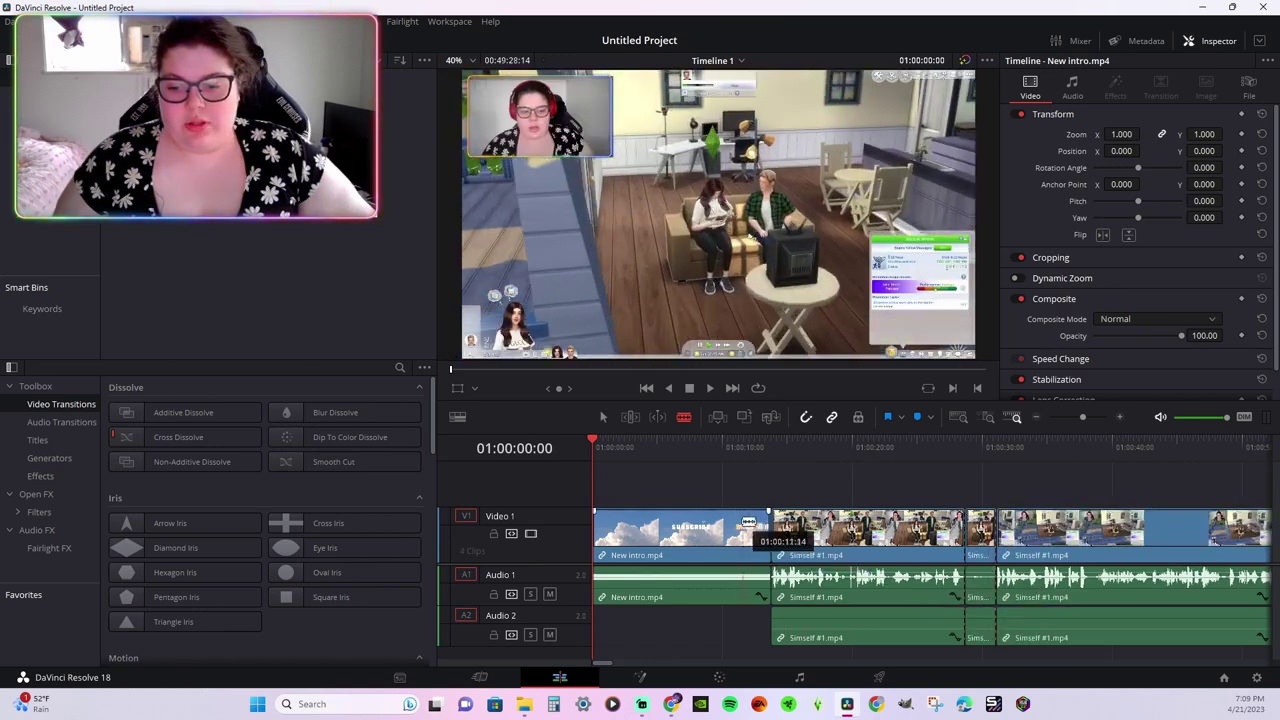
{"action": "left_click", "coordinate": [604, 418]}
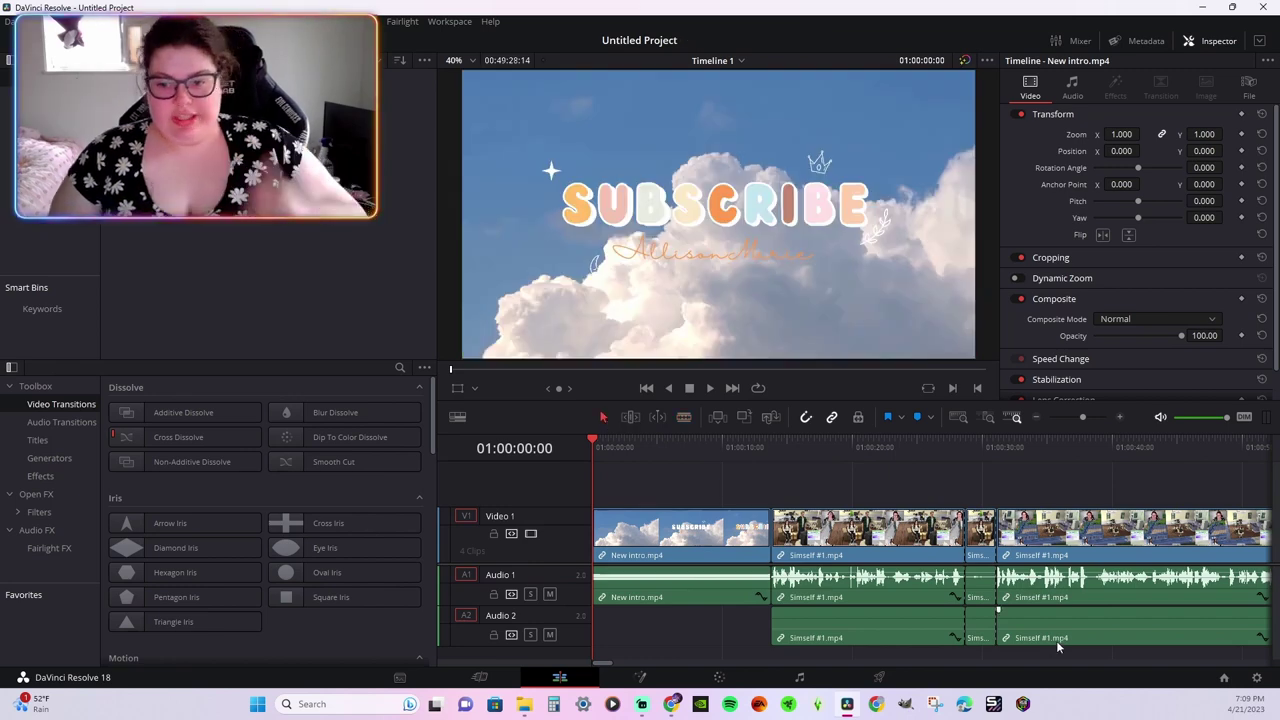
{"action": "left_click", "coordinate": [982, 527]}
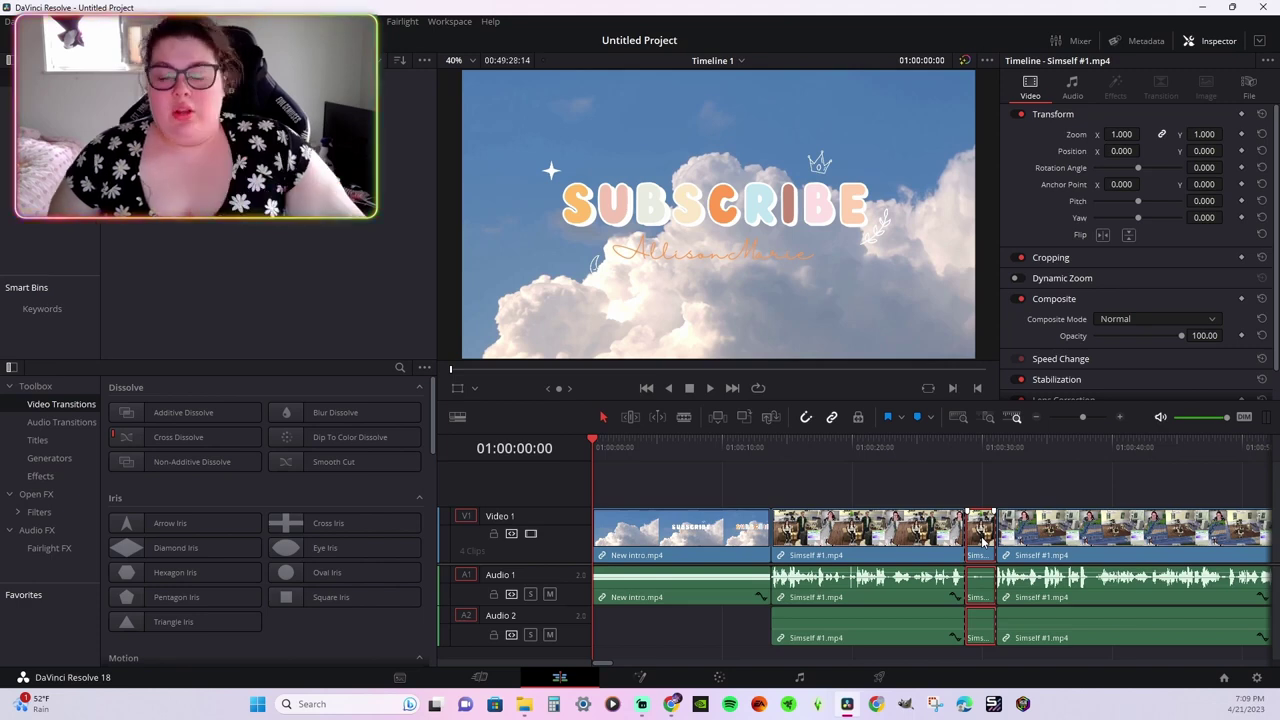
{"action": "right_click", "coordinate": [985, 540]}
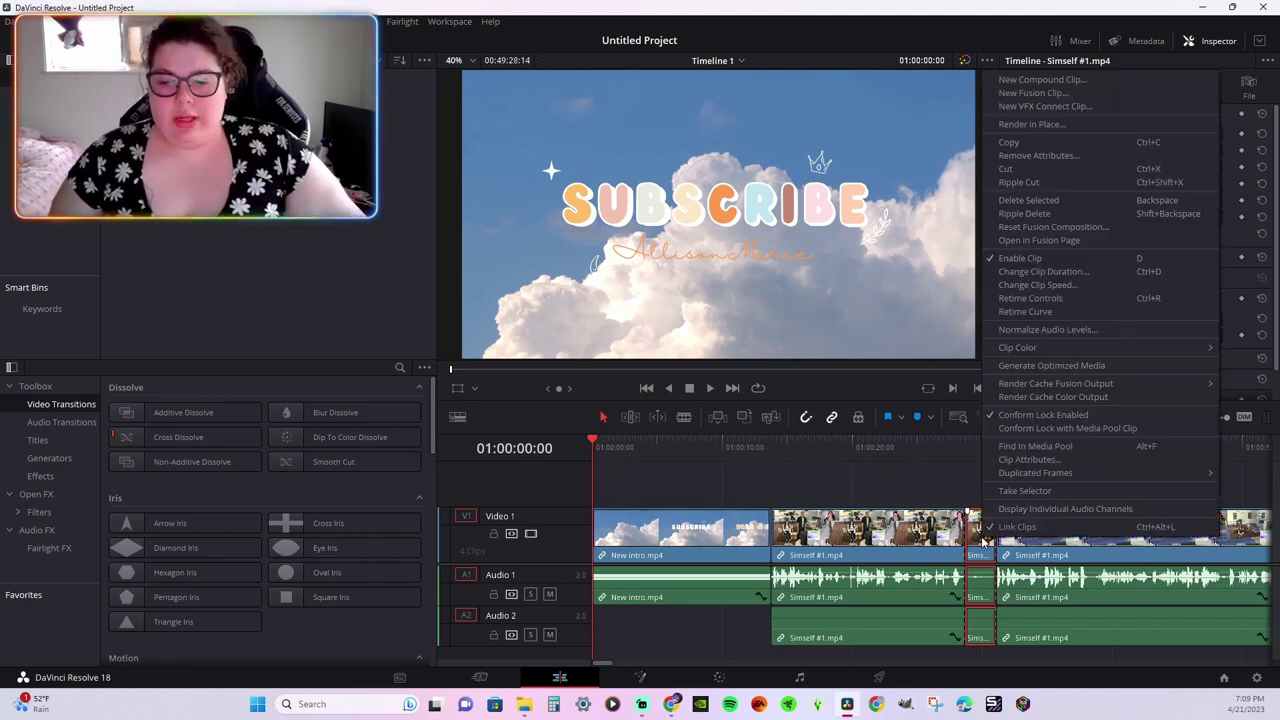
{"action": "left_click", "coordinate": [1024, 214]}
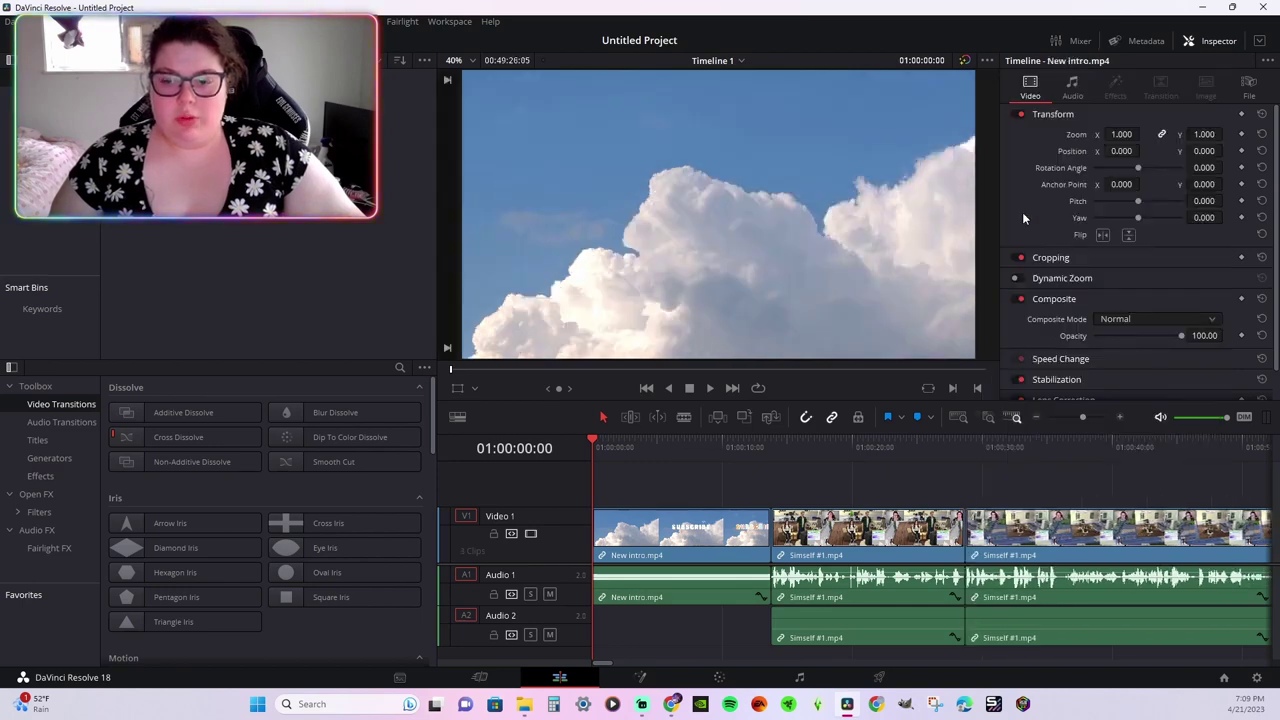
Split Simself #1 around the game options section, from about 01:01:16 to 01:01:44, and ripple delete that section
{"action": "left_click_drag", "start_coordinate": [604, 664], "coordinate": [619, 663]}
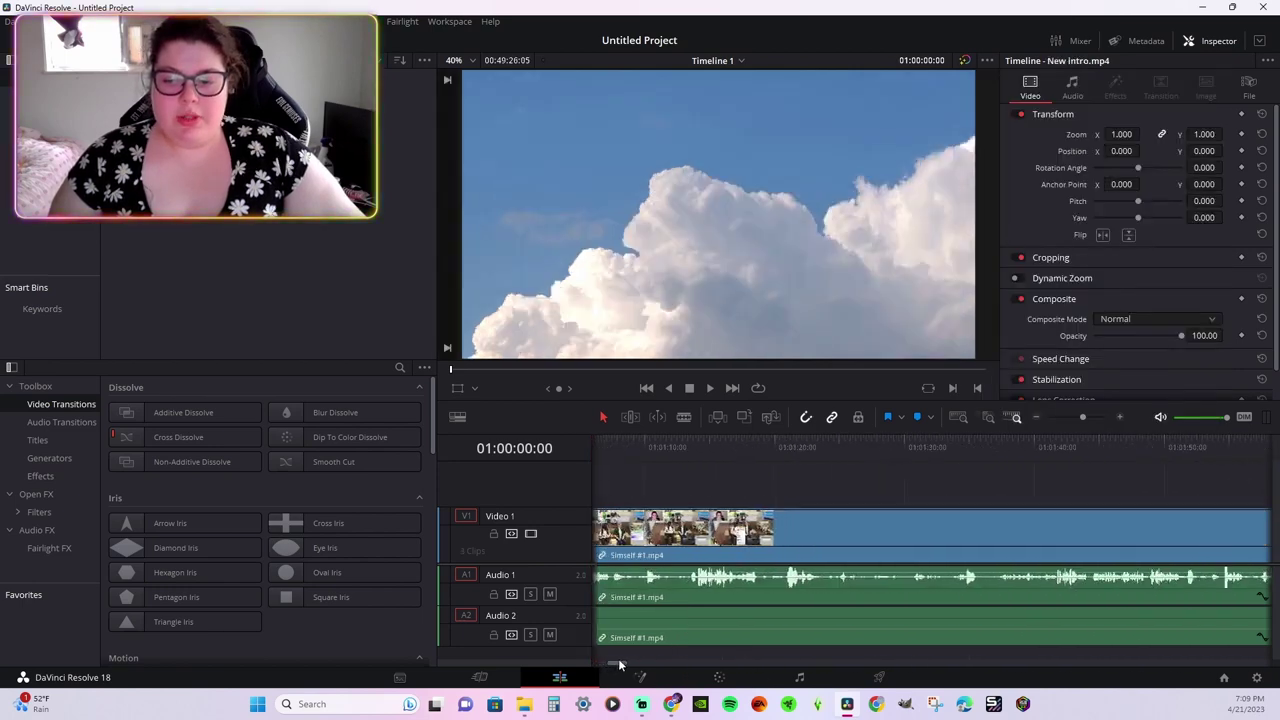
{"action": "left_click", "coordinate": [684, 419]}
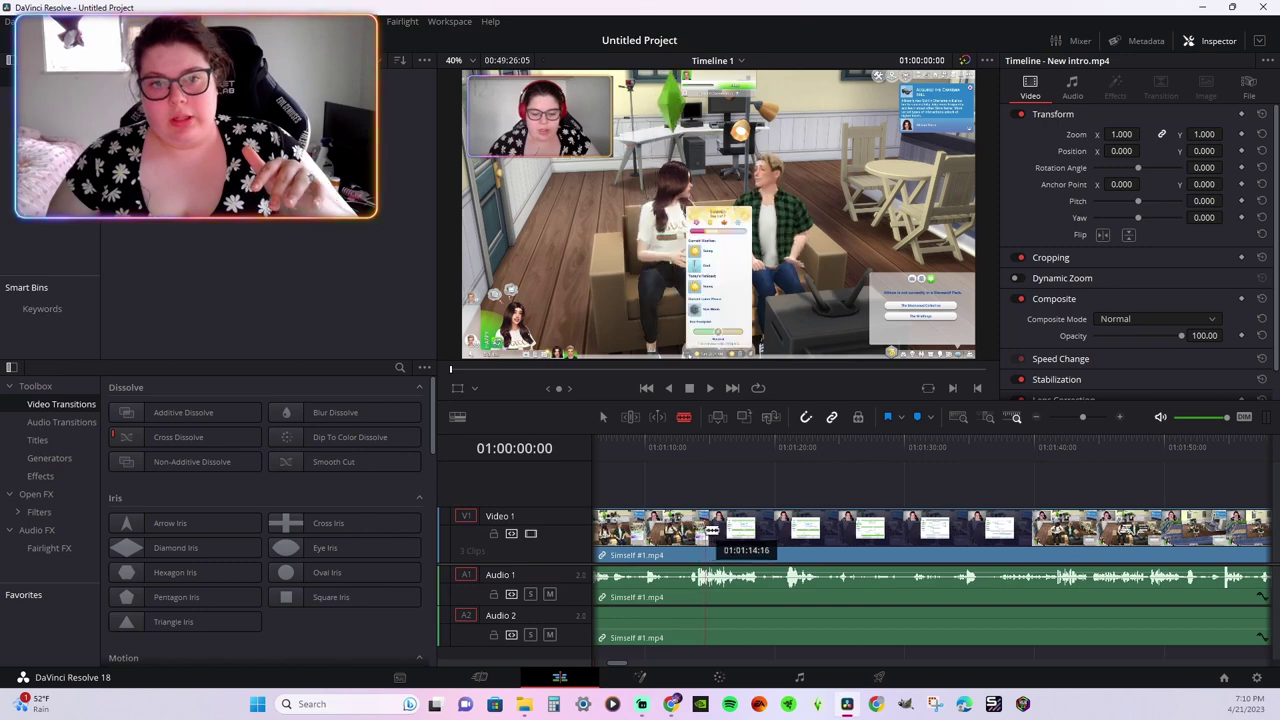
{"action": "left_click", "coordinate": [728, 528]}
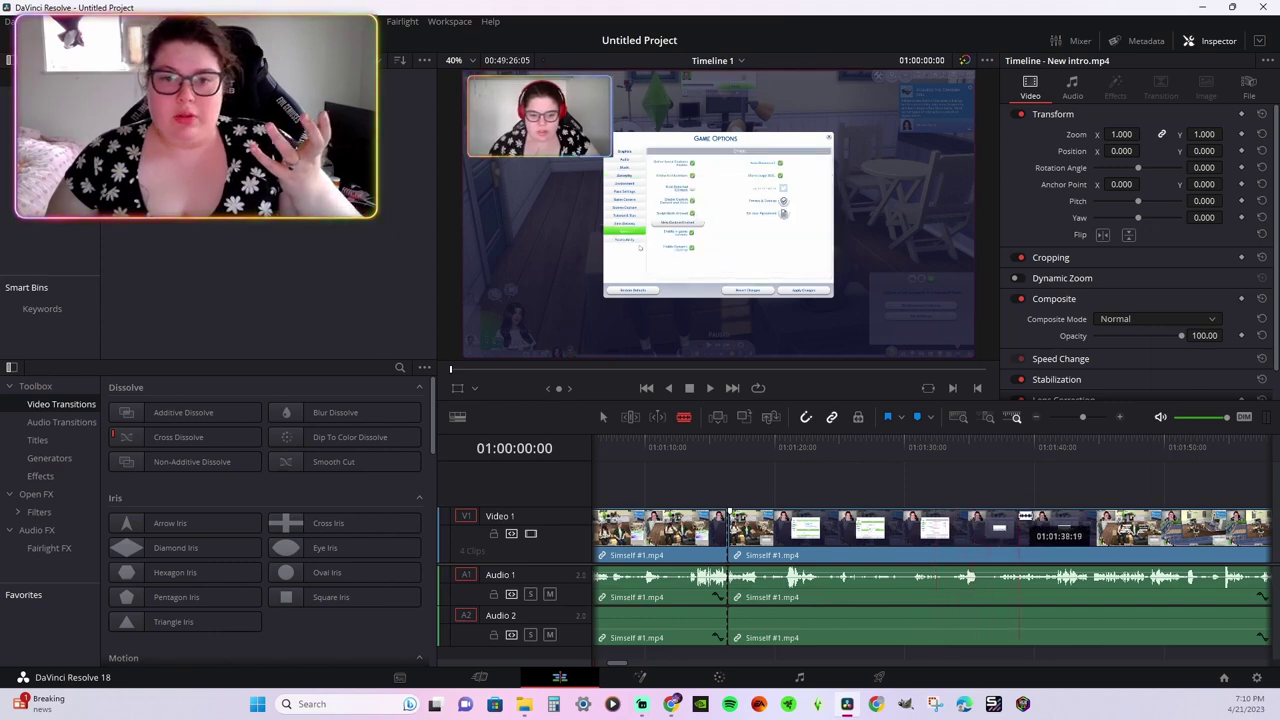
{"action": "left_click", "coordinate": [1091, 521]}
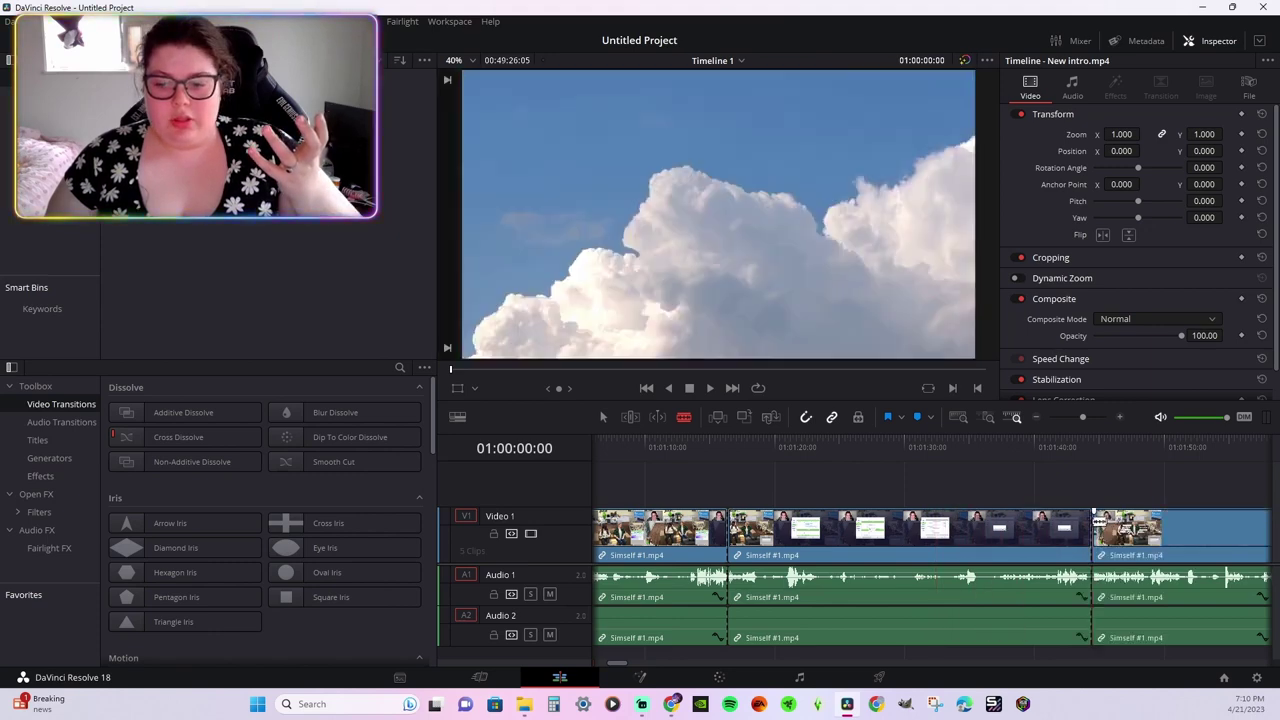
{"action": "key", "text": "a"}
{"action": "left_click", "coordinate": [825, 546]}
{"action": "right_click", "coordinate": [825, 546]}
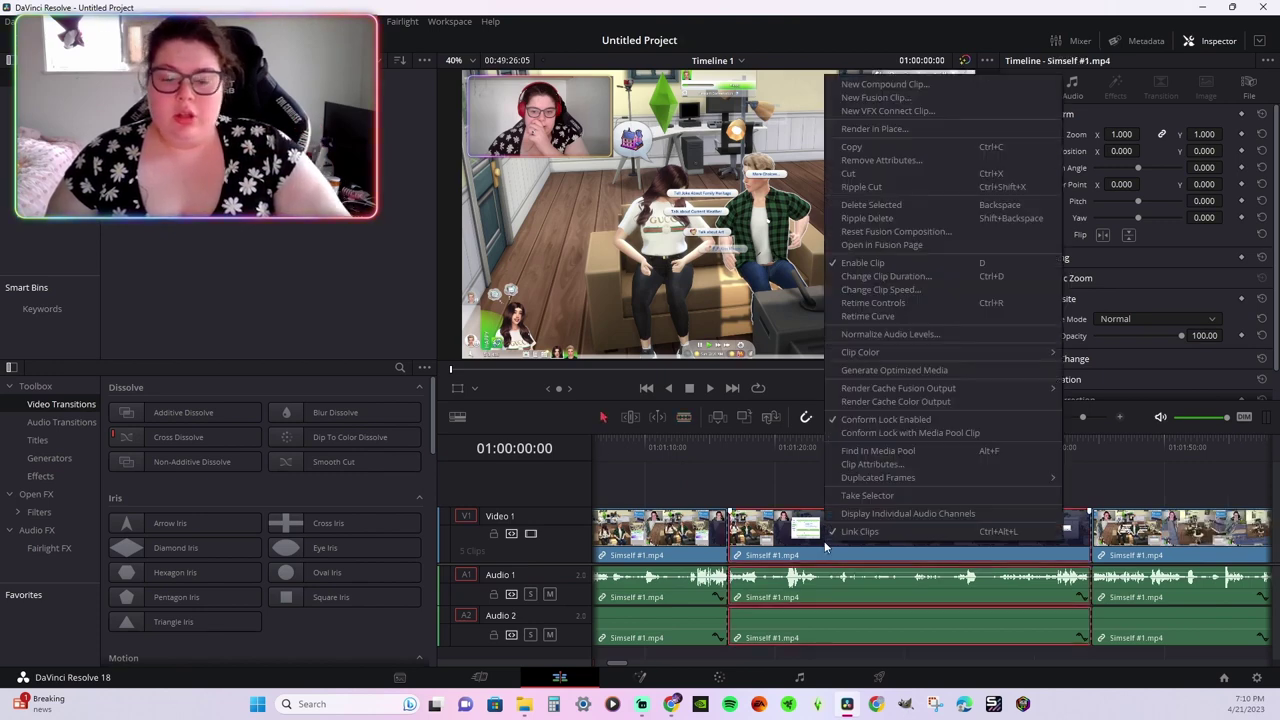
{"action": "left_click", "coordinate": [849, 218]}
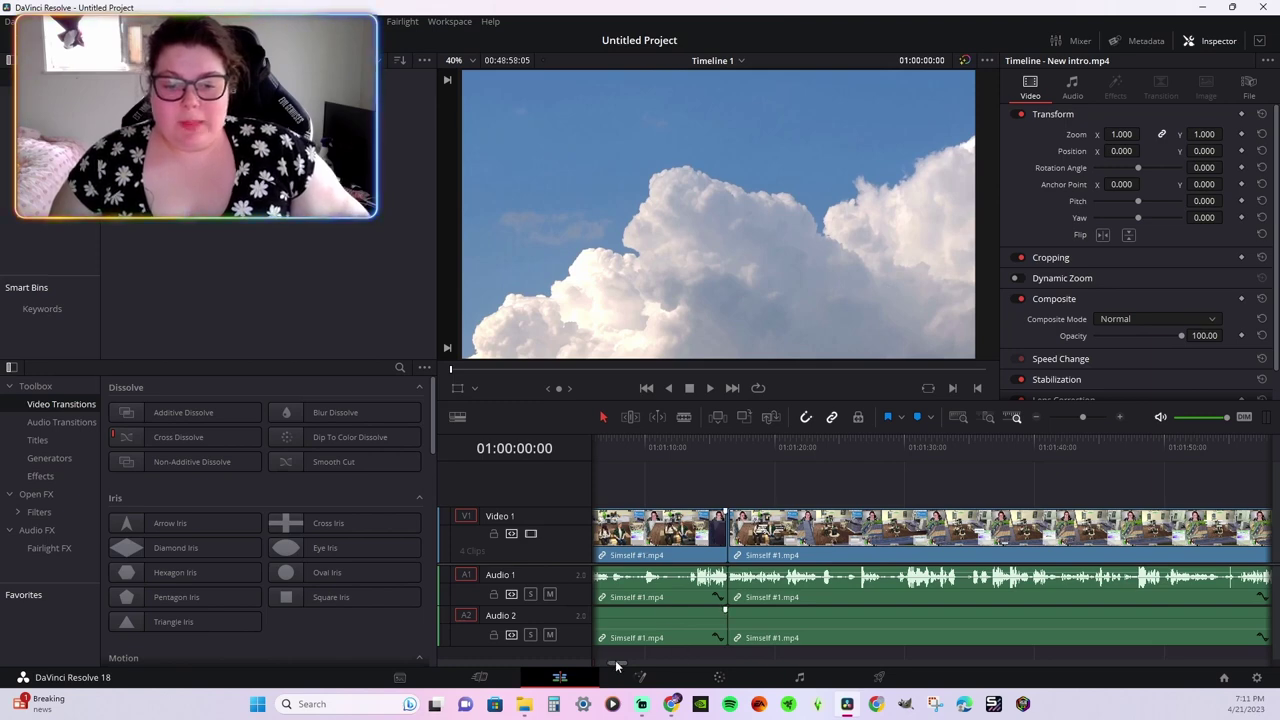
{"action": "left_click", "coordinate": [683, 417]}
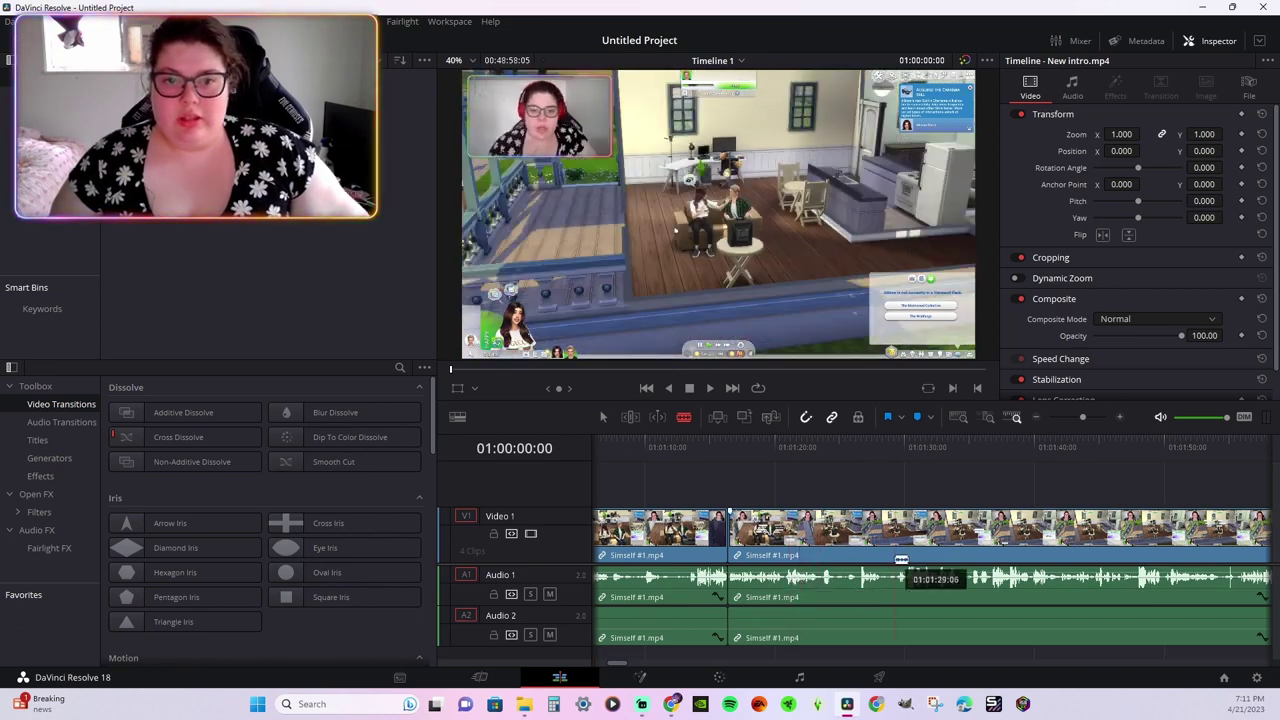
{"action": "left_click", "coordinate": [602, 421]}
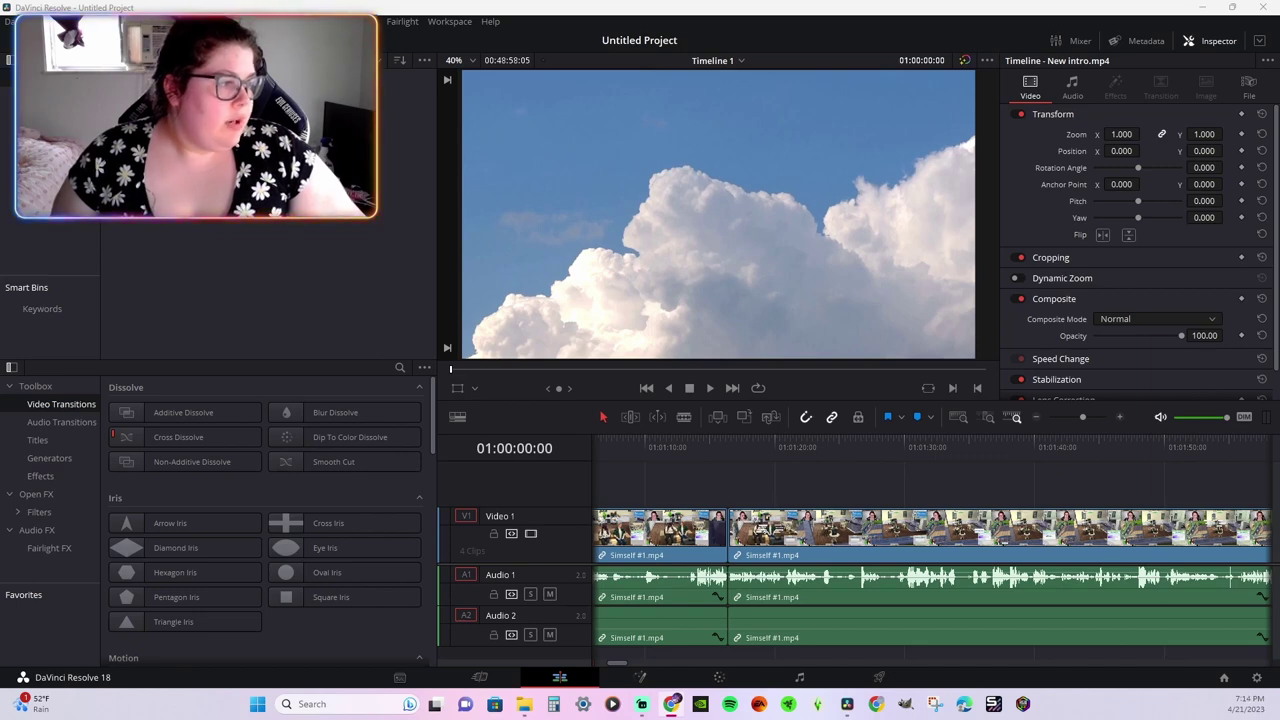
{"action": "left_click_drag", "start_coordinate": [2, 72], "coordinate": [691, 81]}
{"action": "left_click", "coordinate": [961, 74]}
{"action": "left_click", "coordinate": [728, 330]}
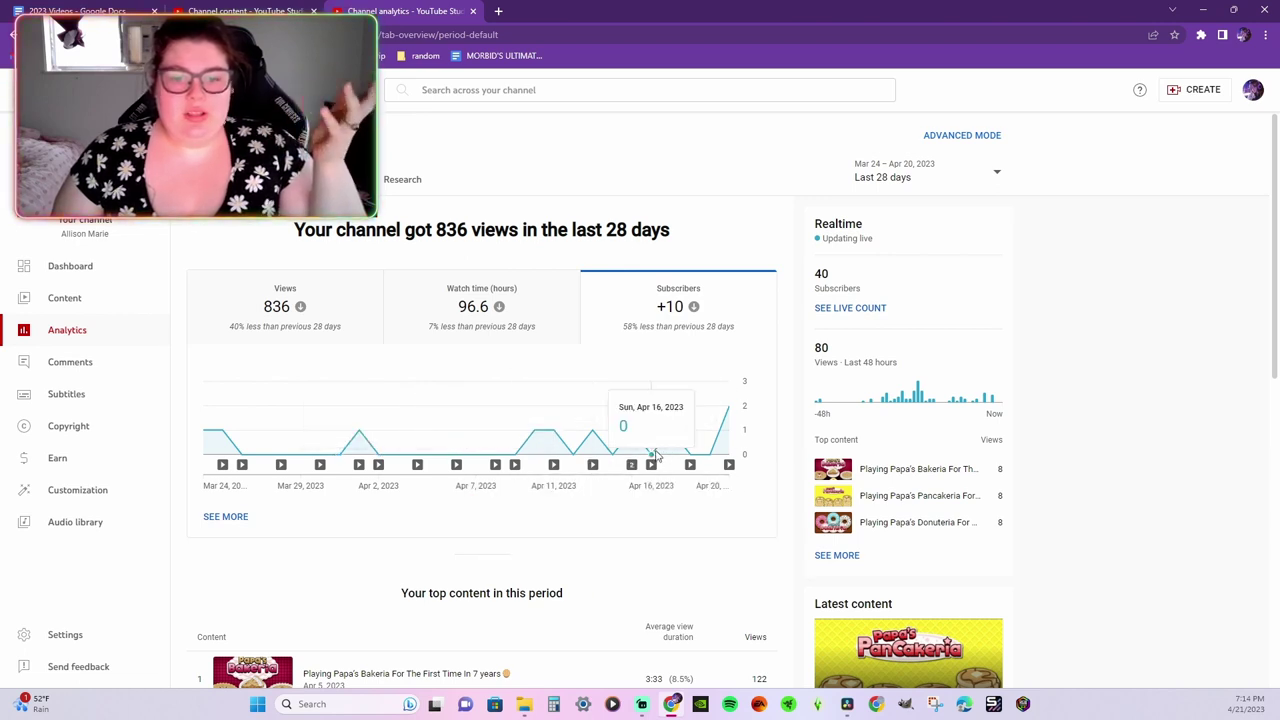
{"action": "left_click", "coordinate": [473, 330]}
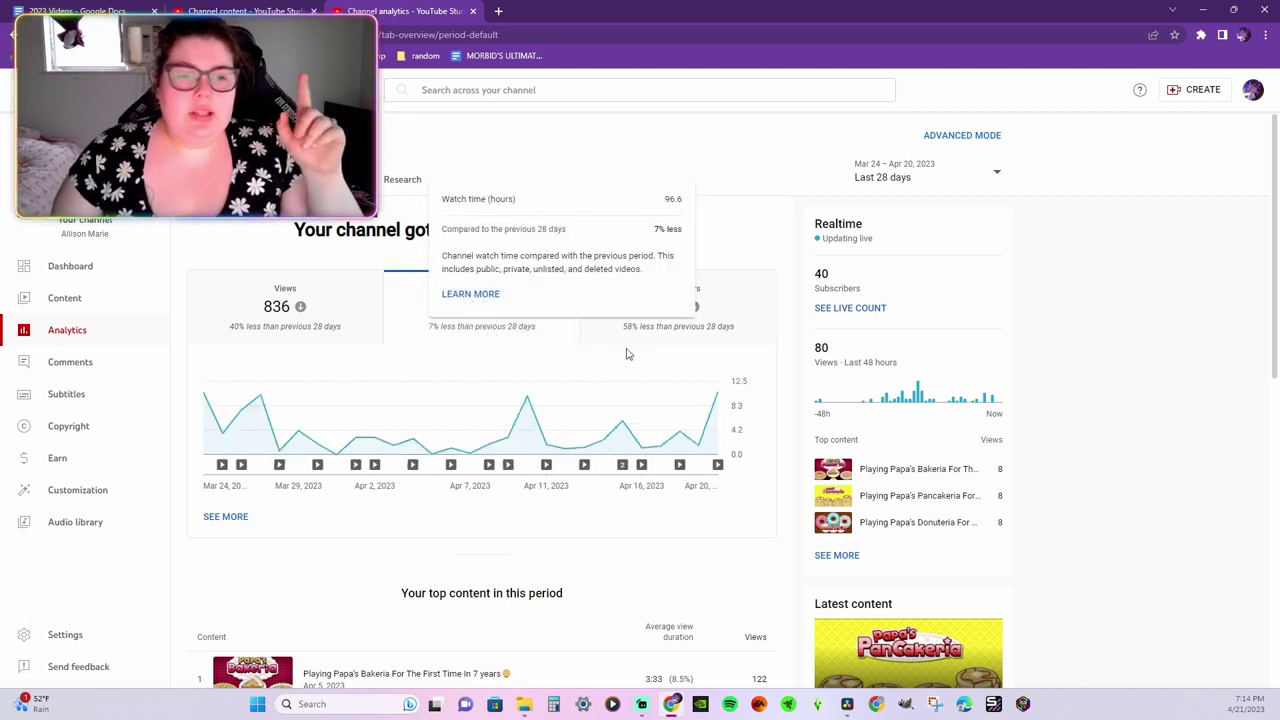
Show the analytics for the last 90 days, examine the subscribers chart and videos published around March 19, 2023, and return to DaVinci Resolve
{"action": "left_click", "coordinate": [941, 186]}
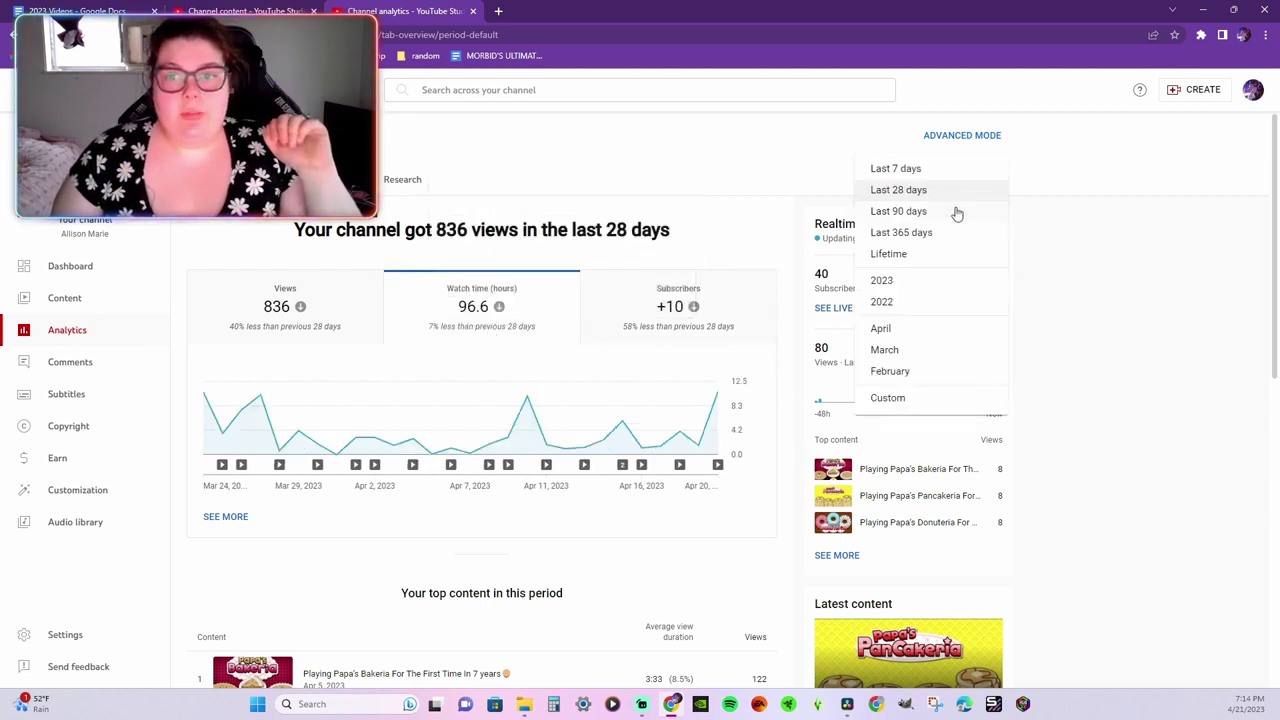
{"action": "left_click", "coordinate": [922, 214]}
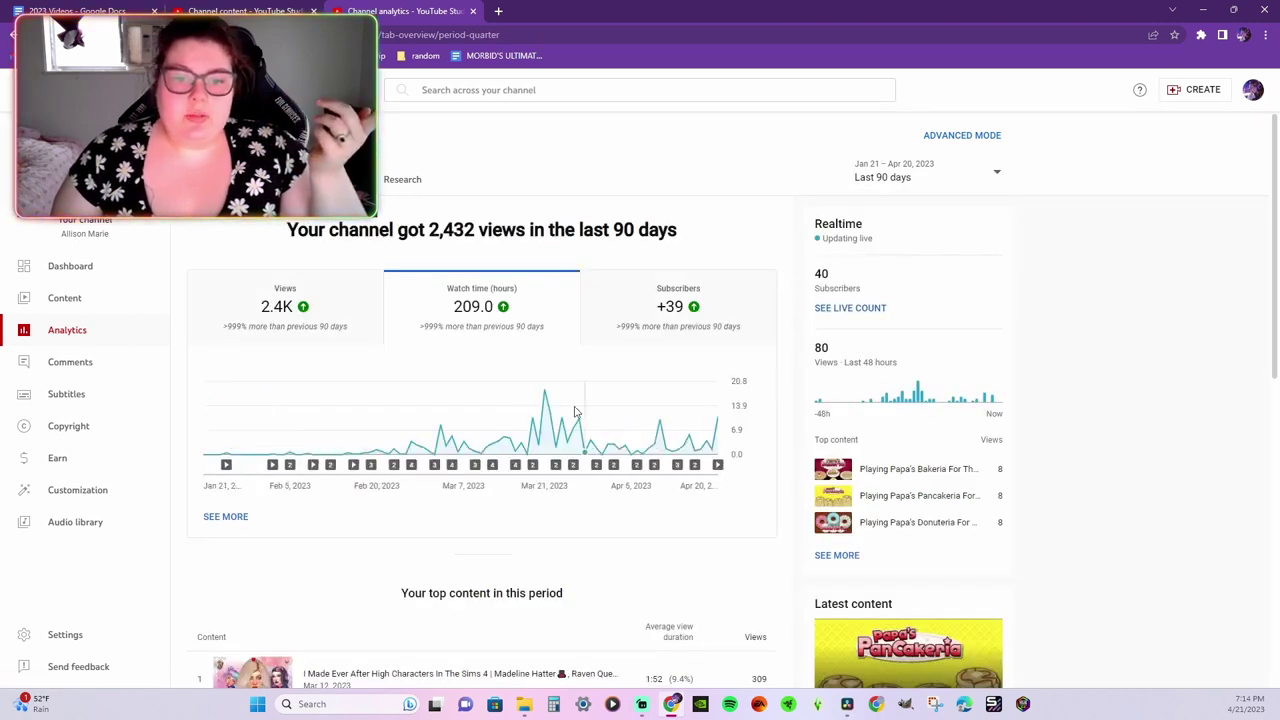
{"action": "mouse_move", "coordinate": [552, 398]}
{"action": "left_click", "coordinate": [622, 322]}
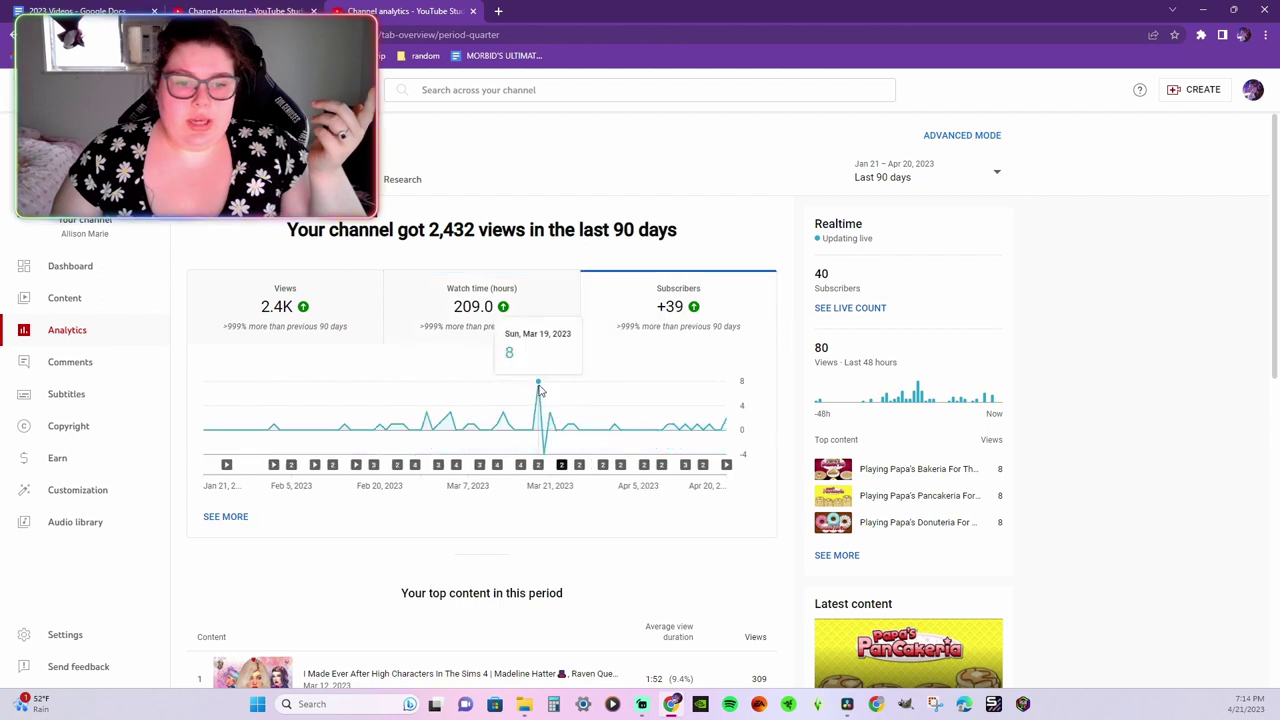
{"action": "mouse_move", "coordinate": [541, 466]}
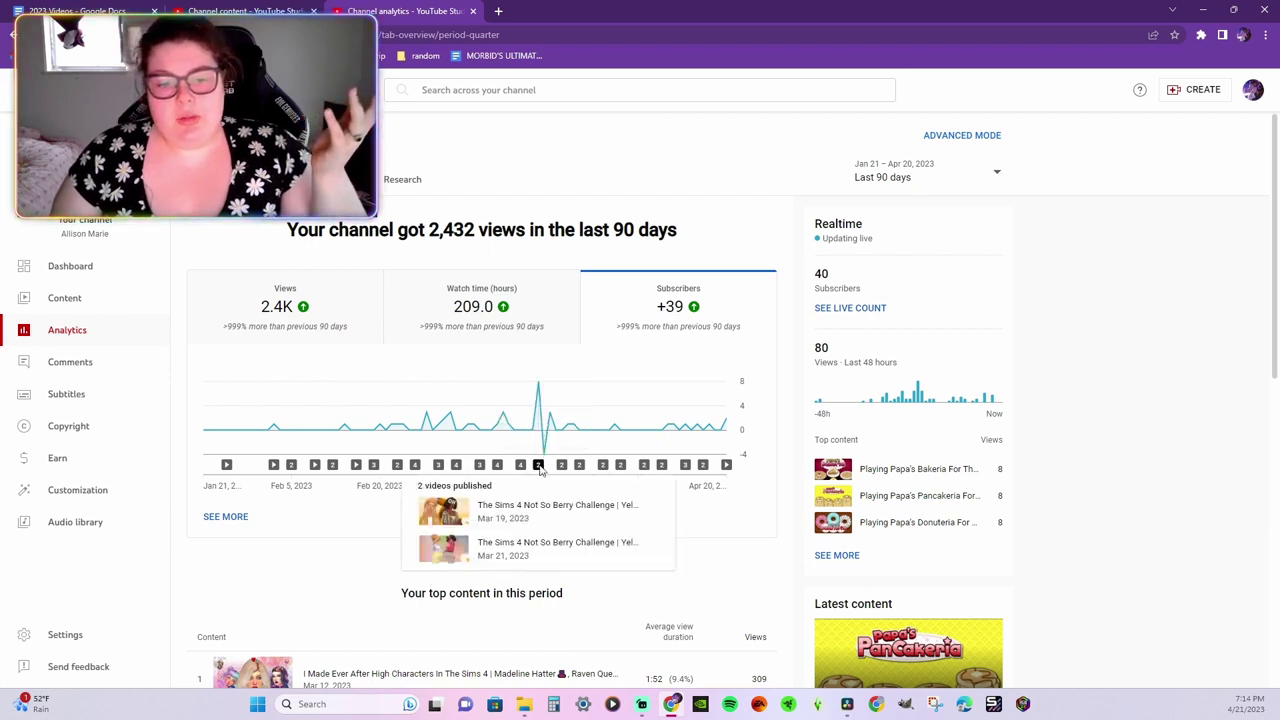
{"action": "mouse_move", "coordinate": [504, 418]}
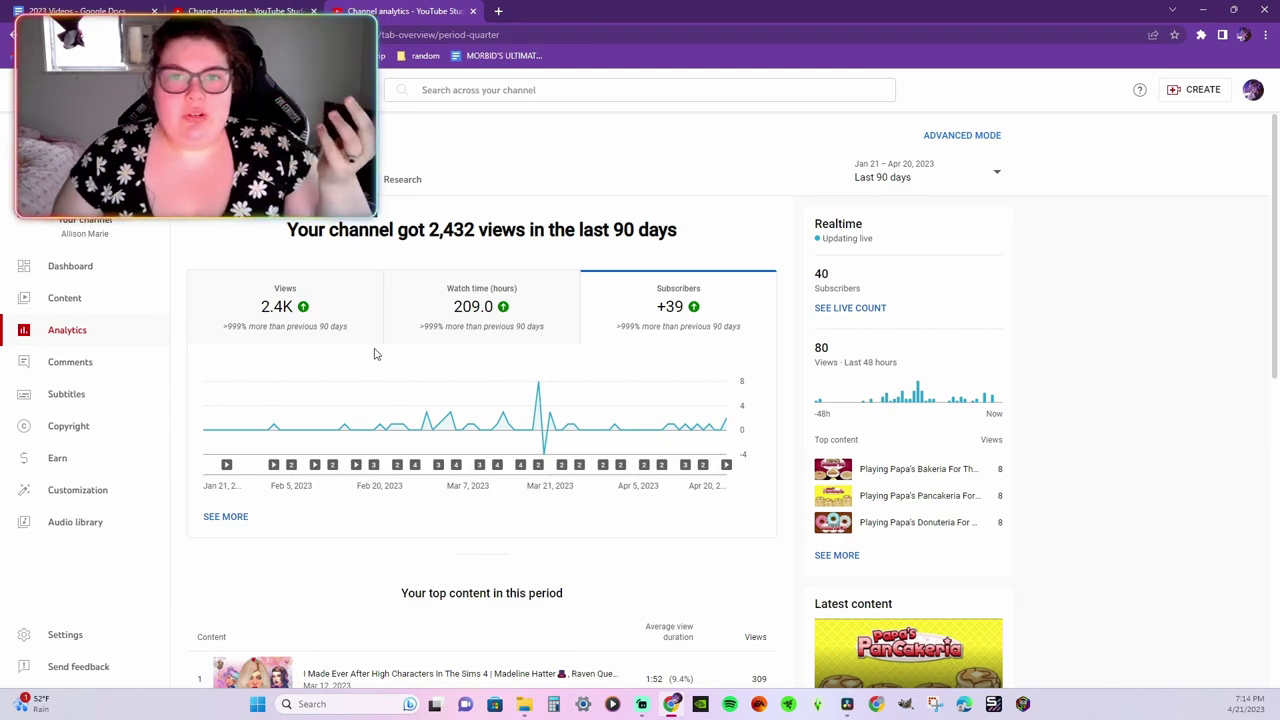
{"action": "left_click", "coordinate": [1202, 9]}
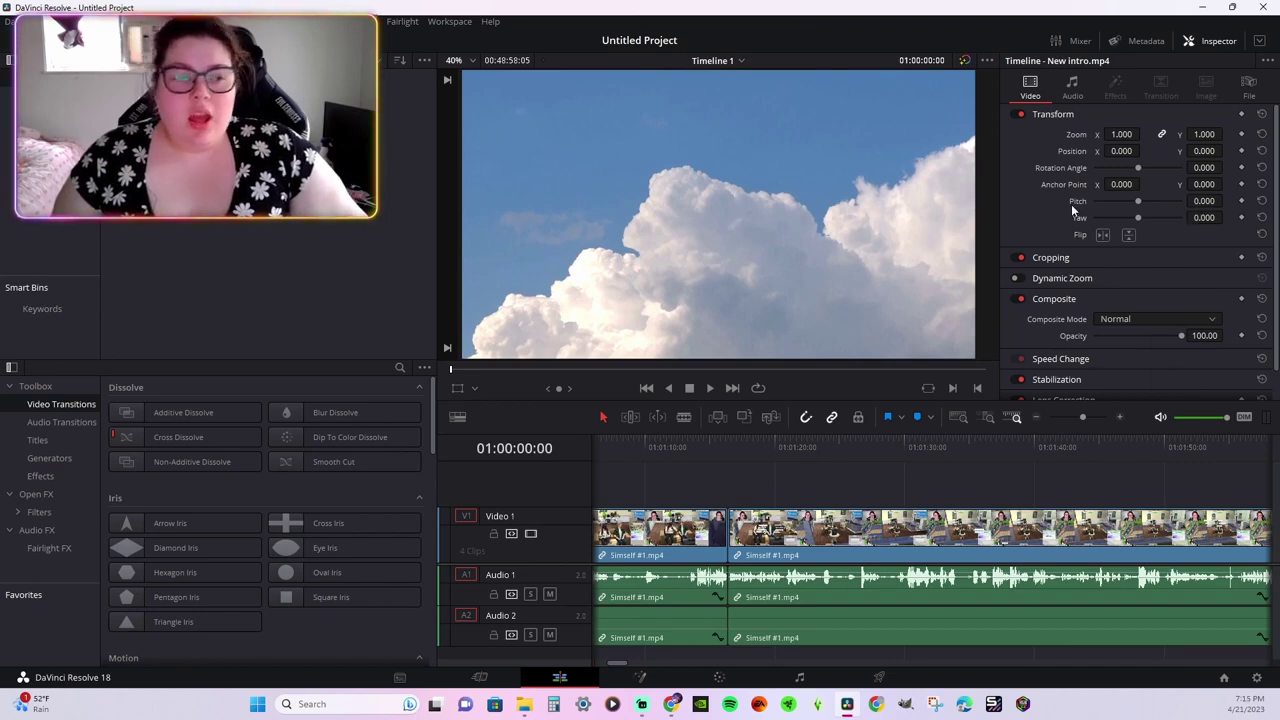
Place the AMS Outro video from the Intros + Outros folder on the timeline directly after the last Simself #1 clip
{"action": "left_click", "coordinate": [138, 415]}
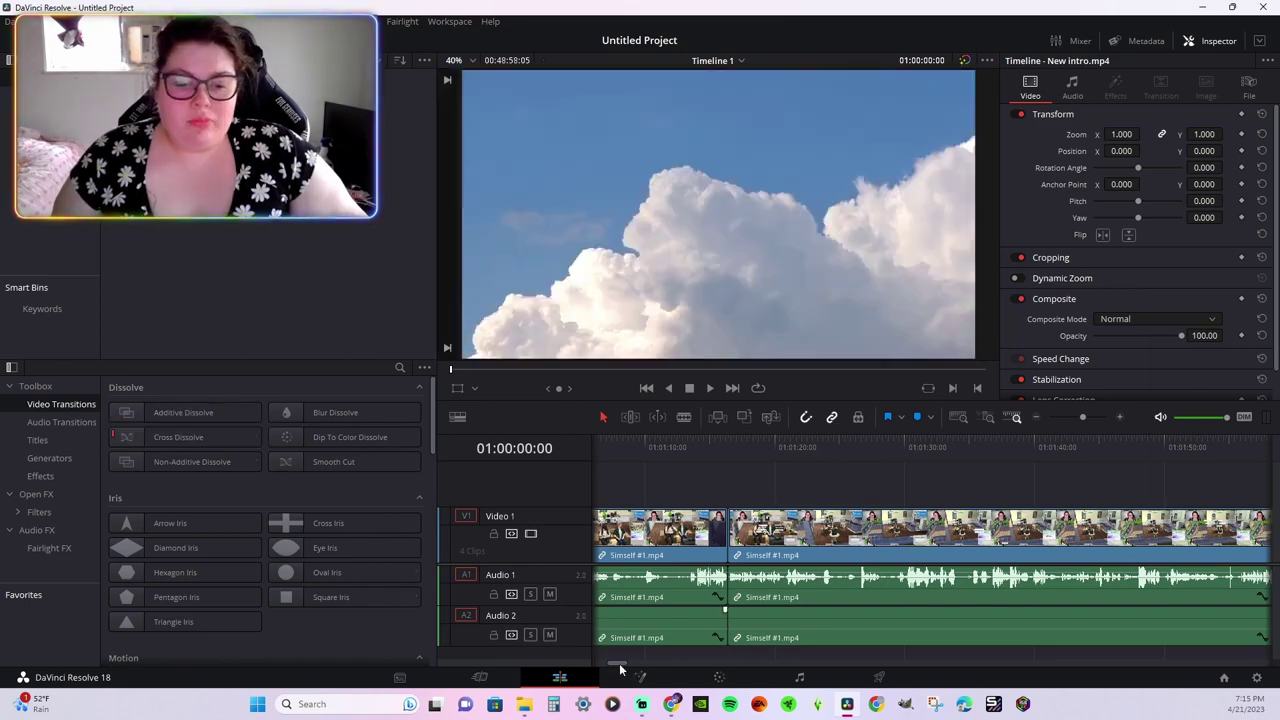
{"action": "left_click_drag", "start_coordinate": [620, 666], "coordinate": [1265, 646]}
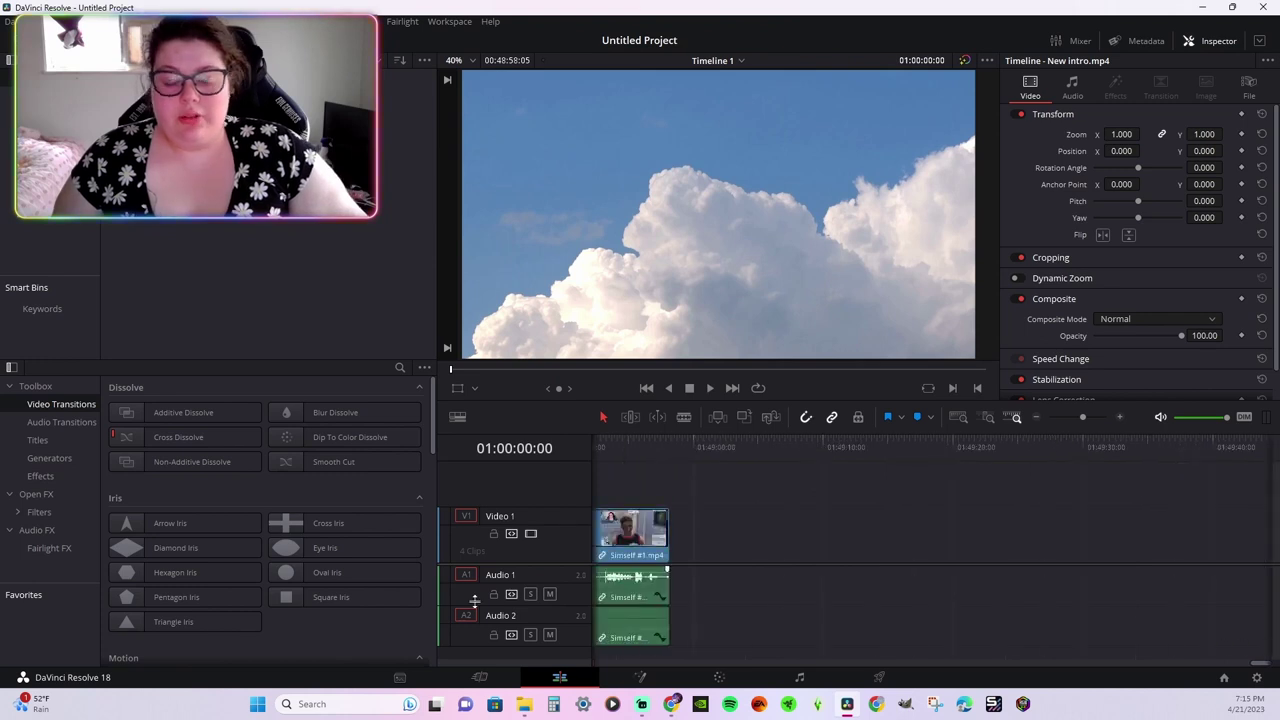
{"action": "left_click", "coordinate": [524, 704]}
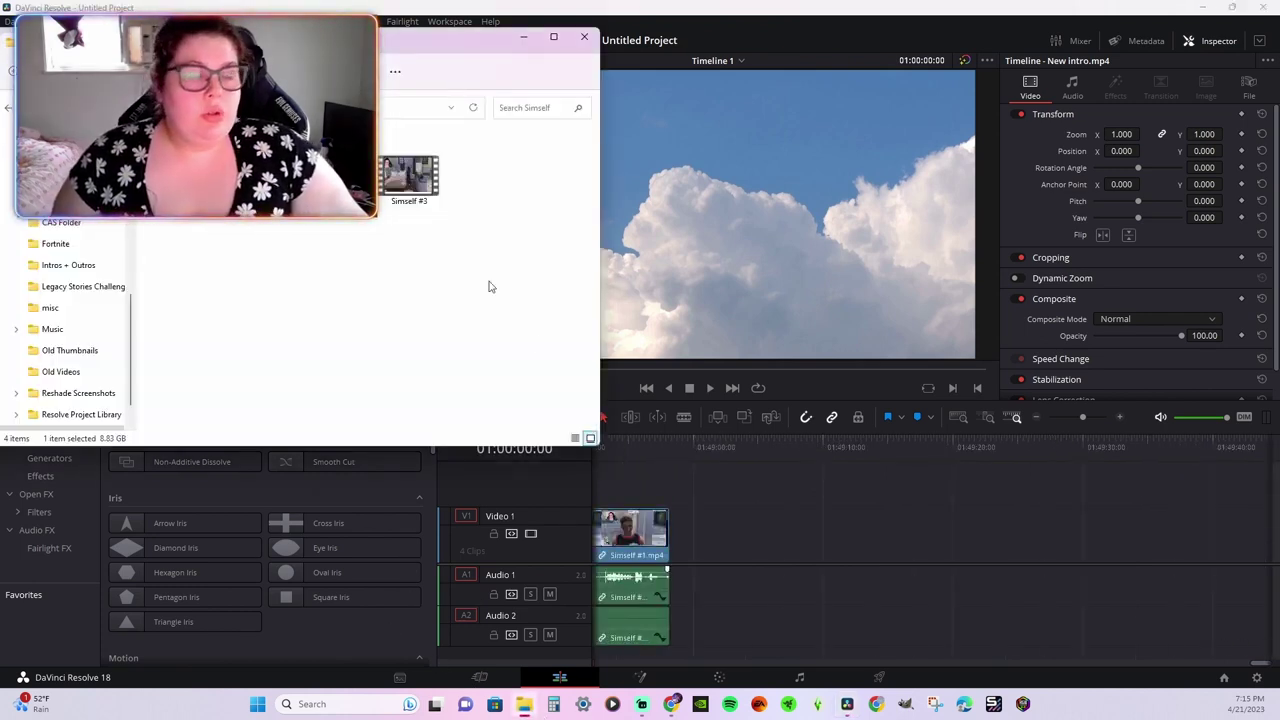
{"action": "left_click_drag", "start_coordinate": [389, 43], "coordinate": [1048, 58]}
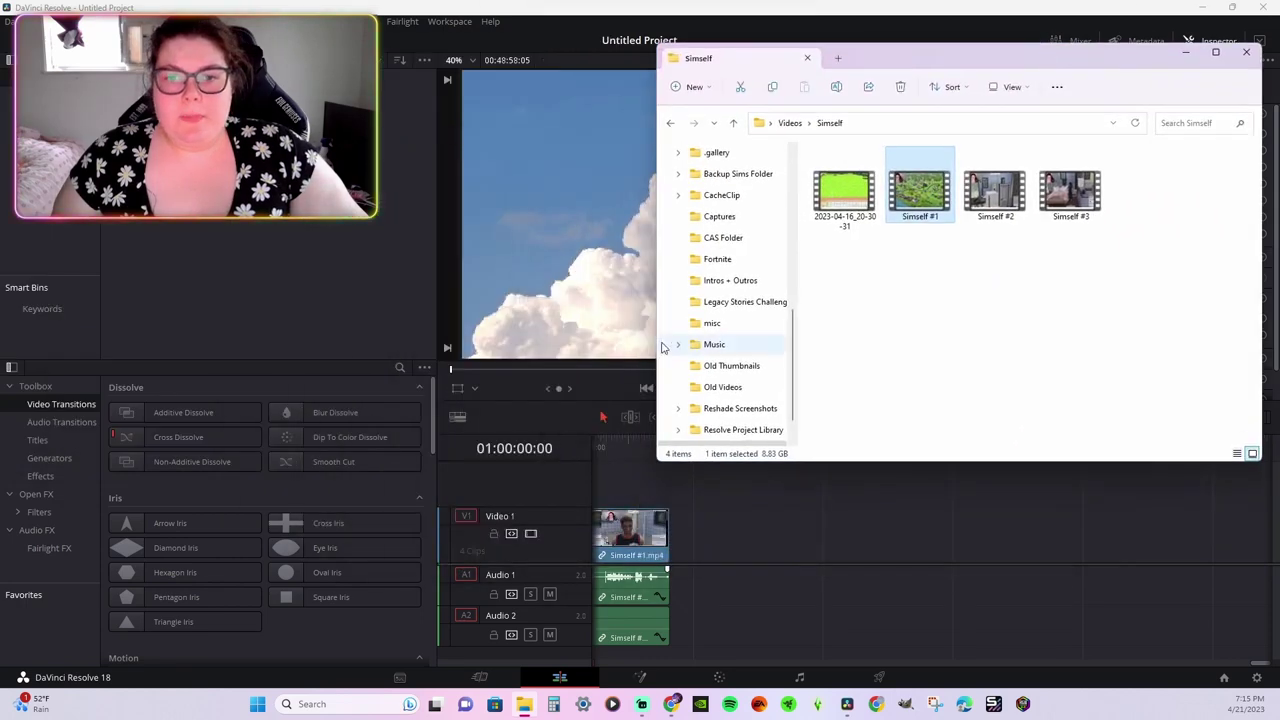
{"action": "scroll", "coordinate": [740, 316], "scroll_direction": "up", "scroll_amount": 5}
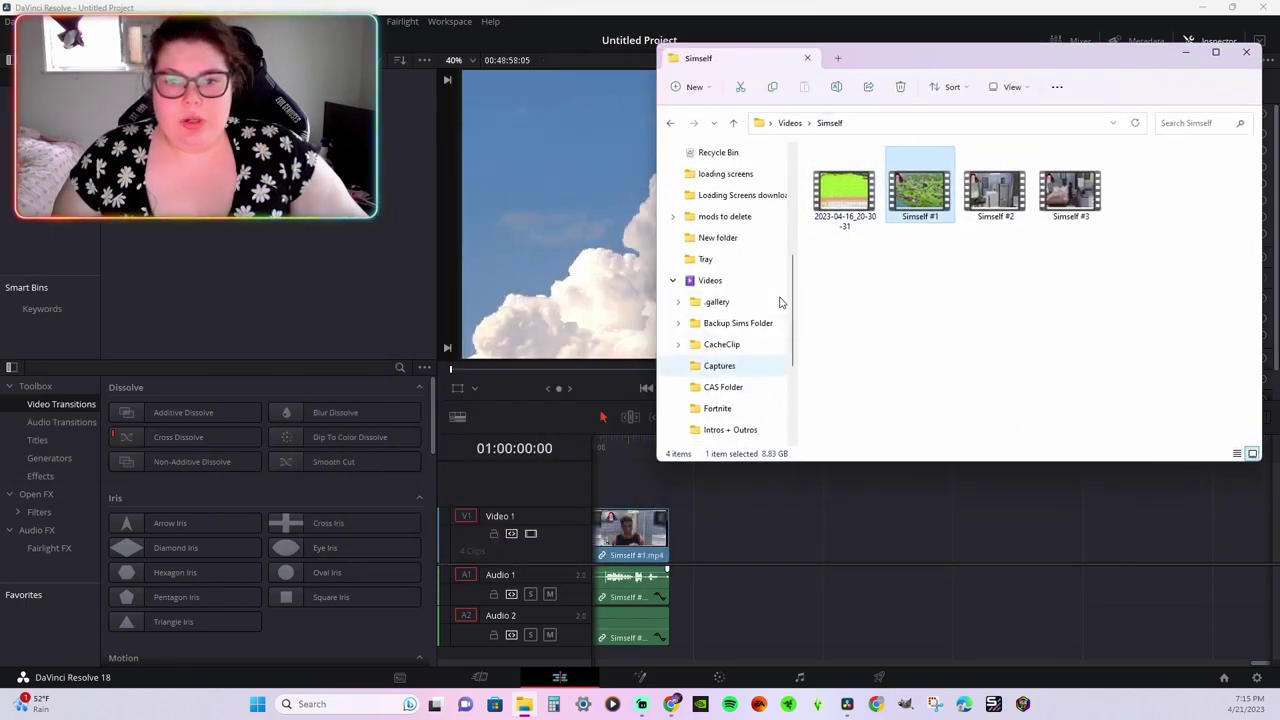
{"action": "scroll", "coordinate": [730, 320], "scroll_direction": "up", "scroll_amount": 4}
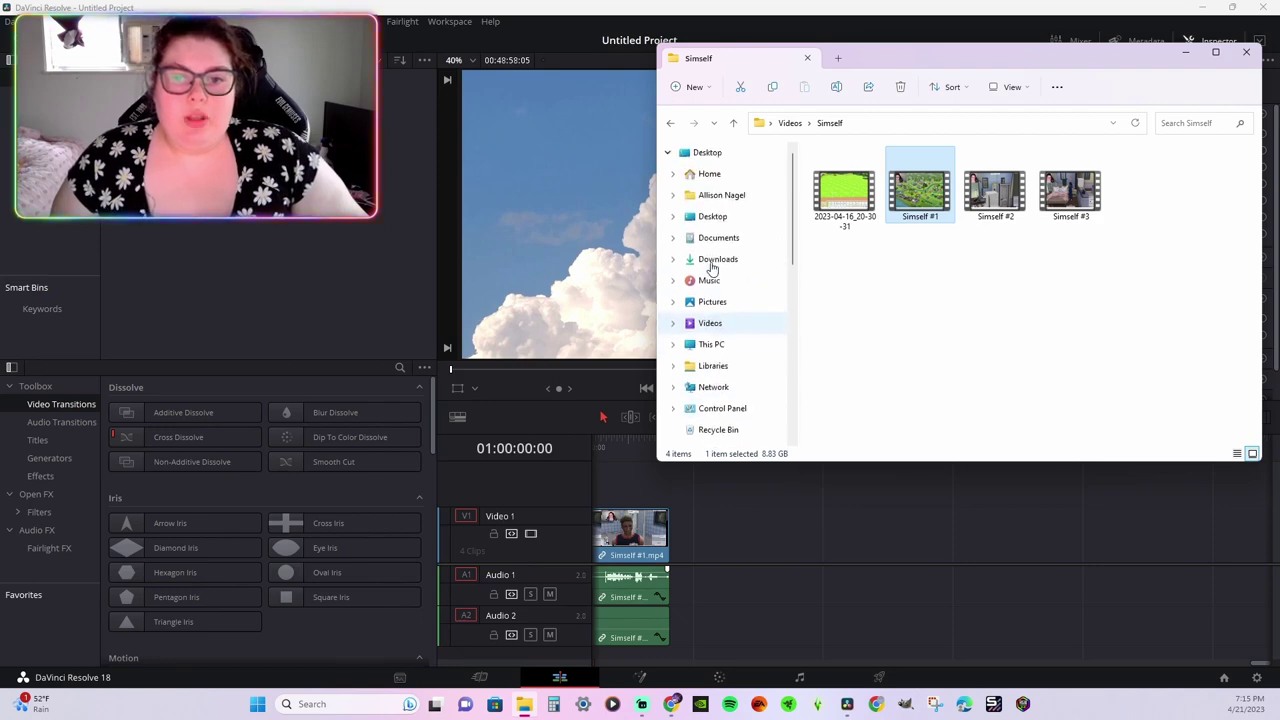
{"action": "left_click", "coordinate": [719, 238]}
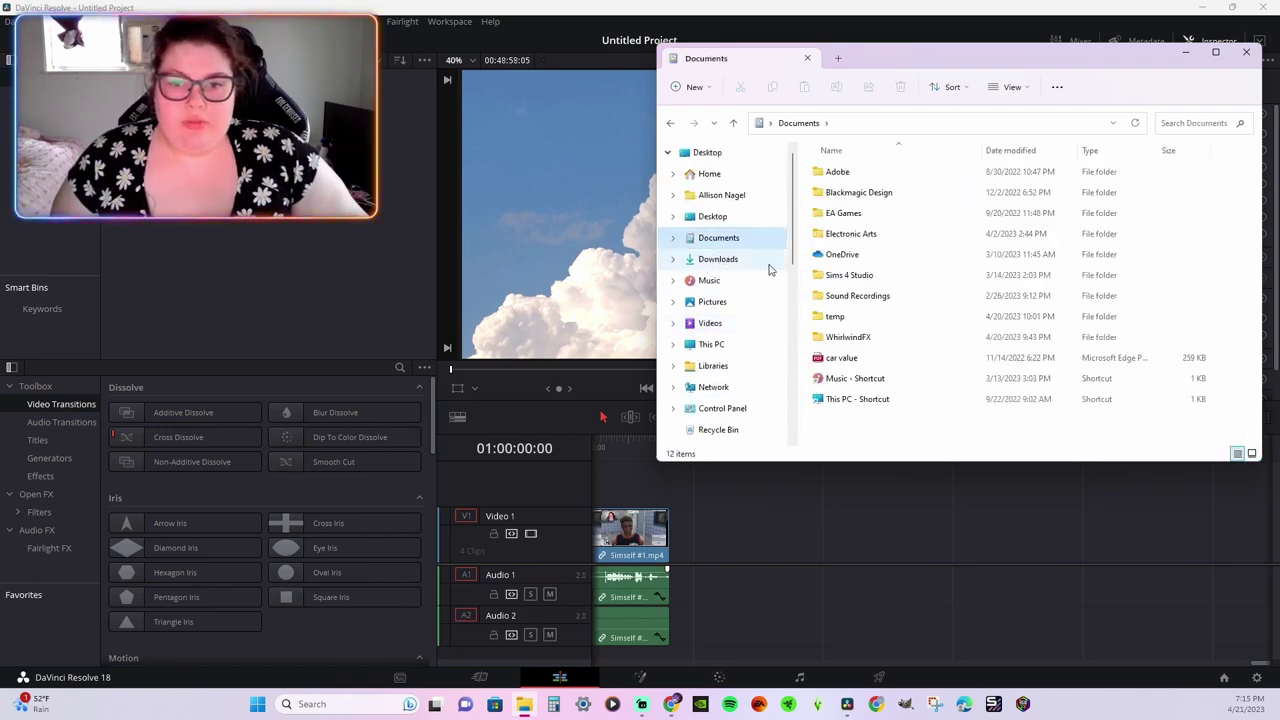
{"action": "left_click", "coordinate": [710, 323]}
{"action": "double_click", "coordinate": [845, 200]}
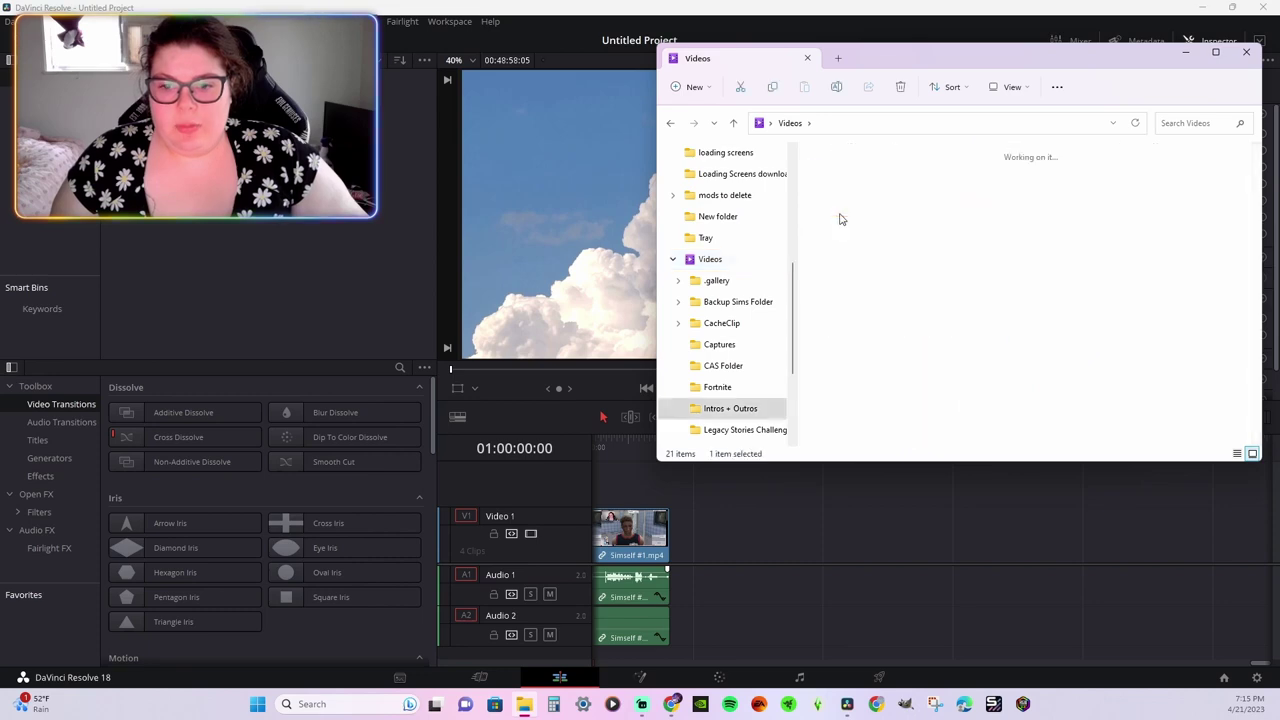
{"action": "left_click_drag", "start_coordinate": [956, 60], "coordinate": [550, 63]}
{"action": "left_click_drag", "start_coordinate": [517, 195], "coordinate": [756, 573]}
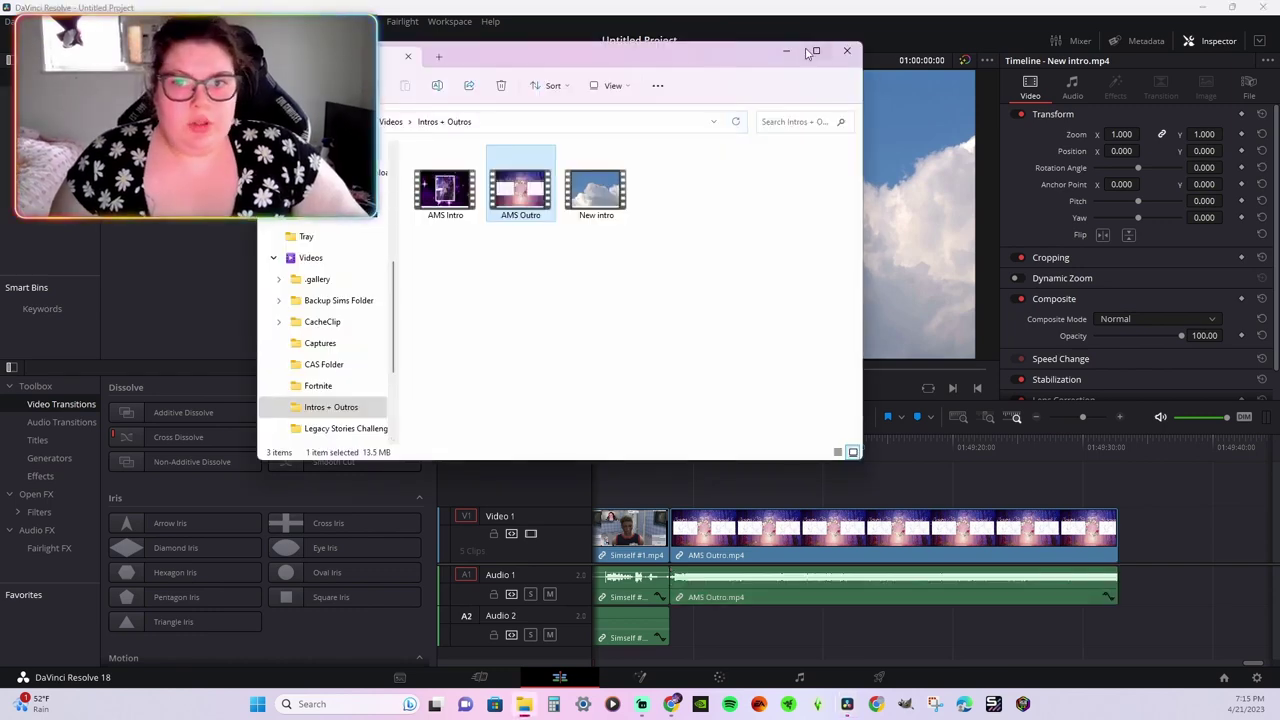
{"action": "left_click", "coordinate": [806, 51]}
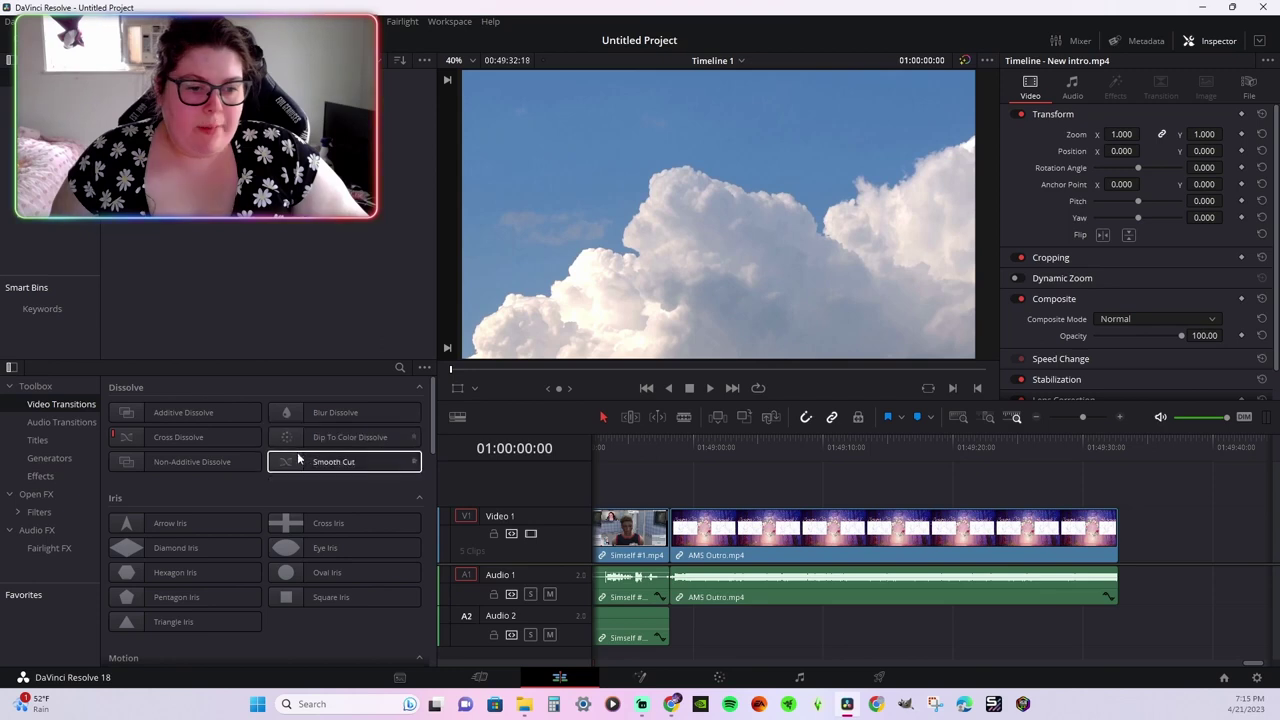
Add a Dip To Color Dissolve transition to the end of the AMS Outro clip
{"action": "left_click_drag", "start_coordinate": [283, 439], "coordinate": [1172, 531]}
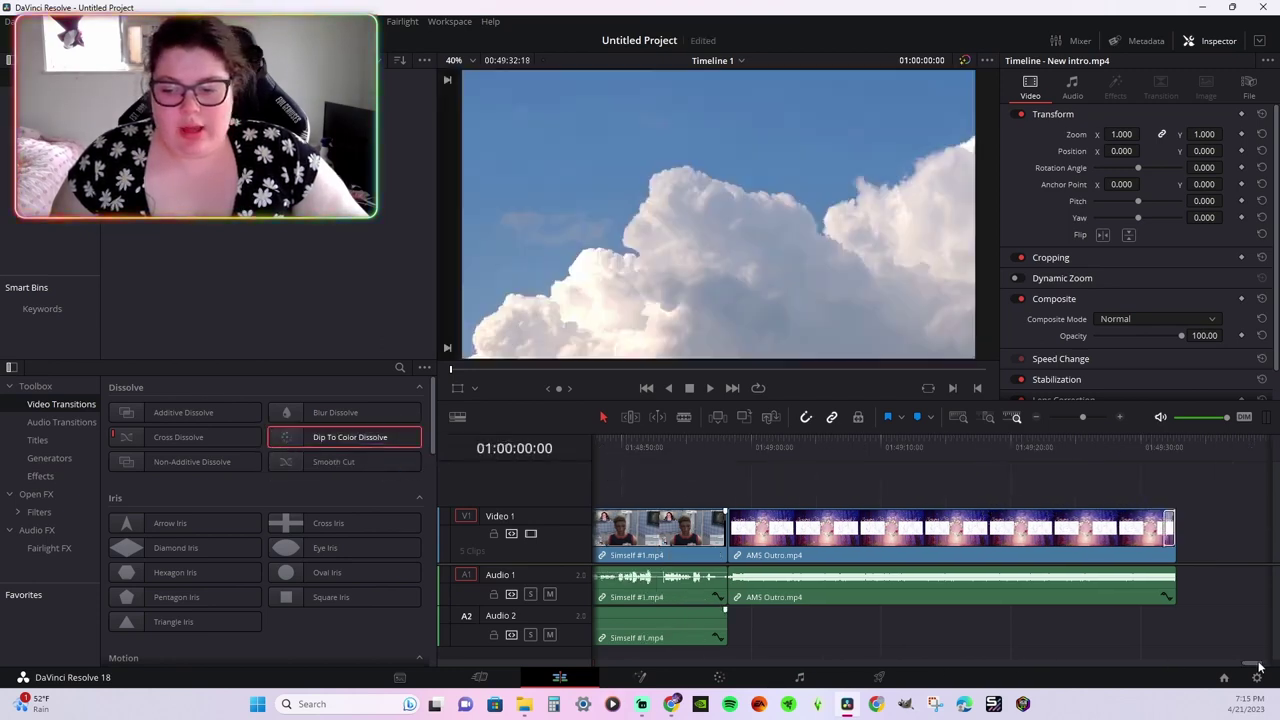
Move the playhead to 01:49:19:08 in AMS Outro, lower the playback volume to -48 dB, and play the outro
{"action": "left_click_drag", "start_coordinate": [1258, 667], "coordinate": [592, 660]}
{"action": "left_click_drag", "start_coordinate": [591, 441], "coordinate": [1191, 441]}
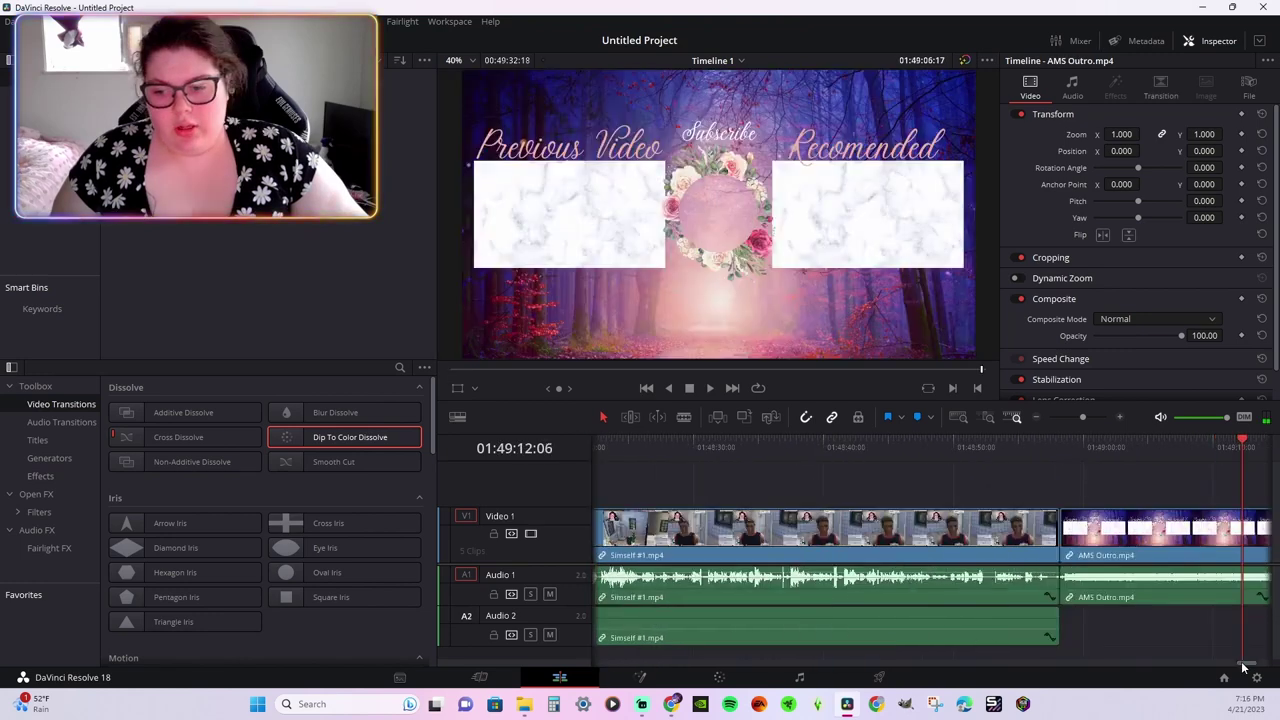
{"action": "mouse_move", "coordinate": [1243, 665]}
{"action": "left_mouse_down"}
{"action": "mouse_move", "coordinate": [1262, 662]}
{"action": "mouse_move", "coordinate": [1247, 666]}
{"action": "left_mouse_up"}
{"action": "left_click_drag", "start_coordinate": [1069, 440], "coordinate": [1161, 469]}
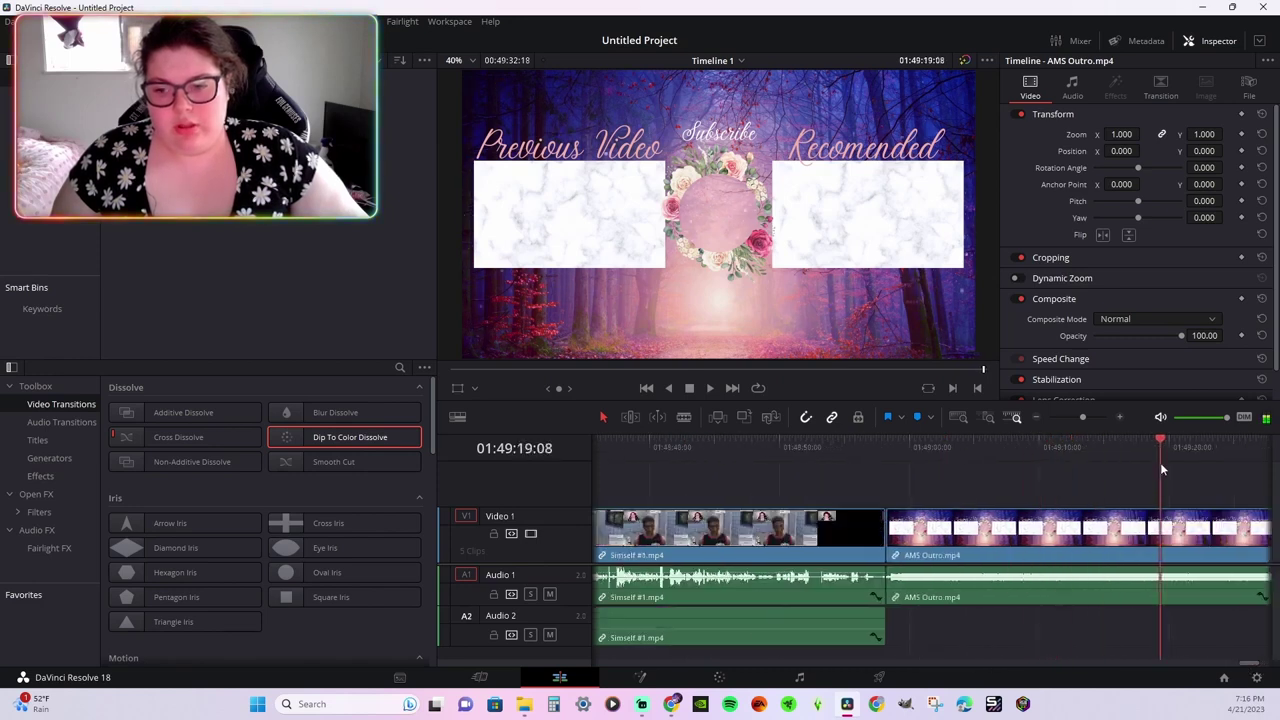
{"action": "left_click_drag", "start_coordinate": [1226, 418], "coordinate": [1186, 420]}
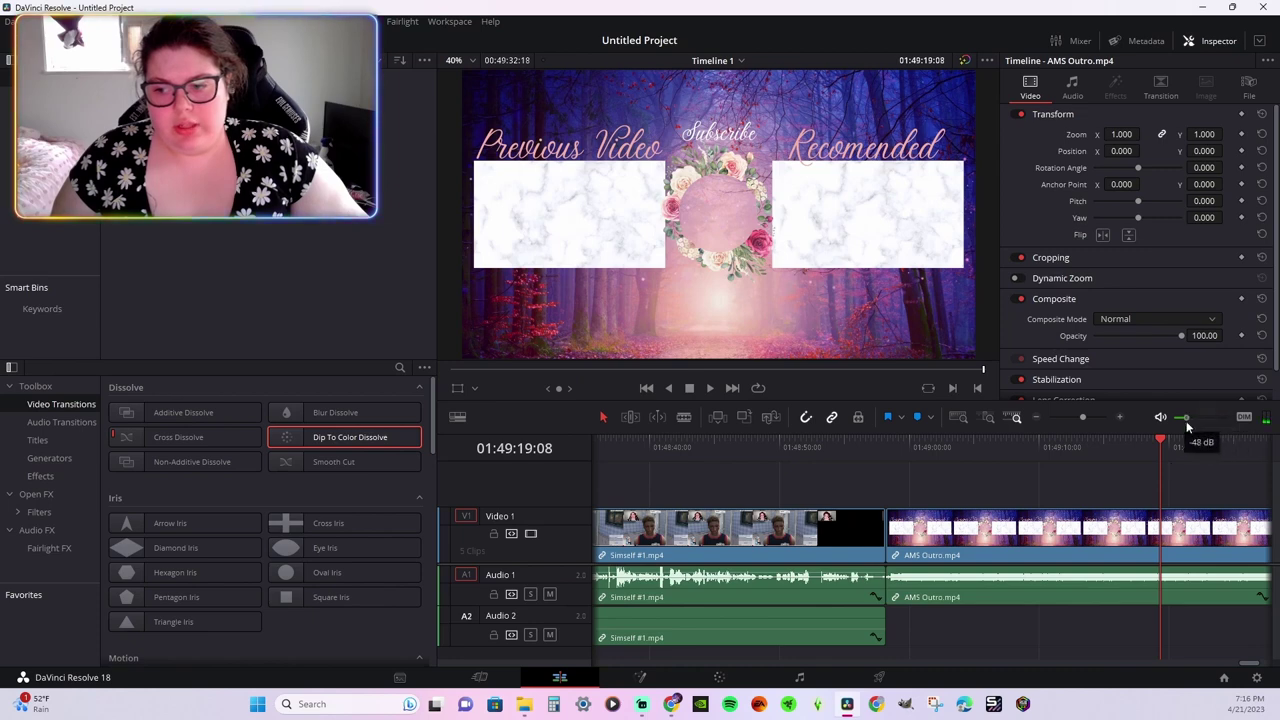
{"action": "left_click", "coordinate": [704, 388]}
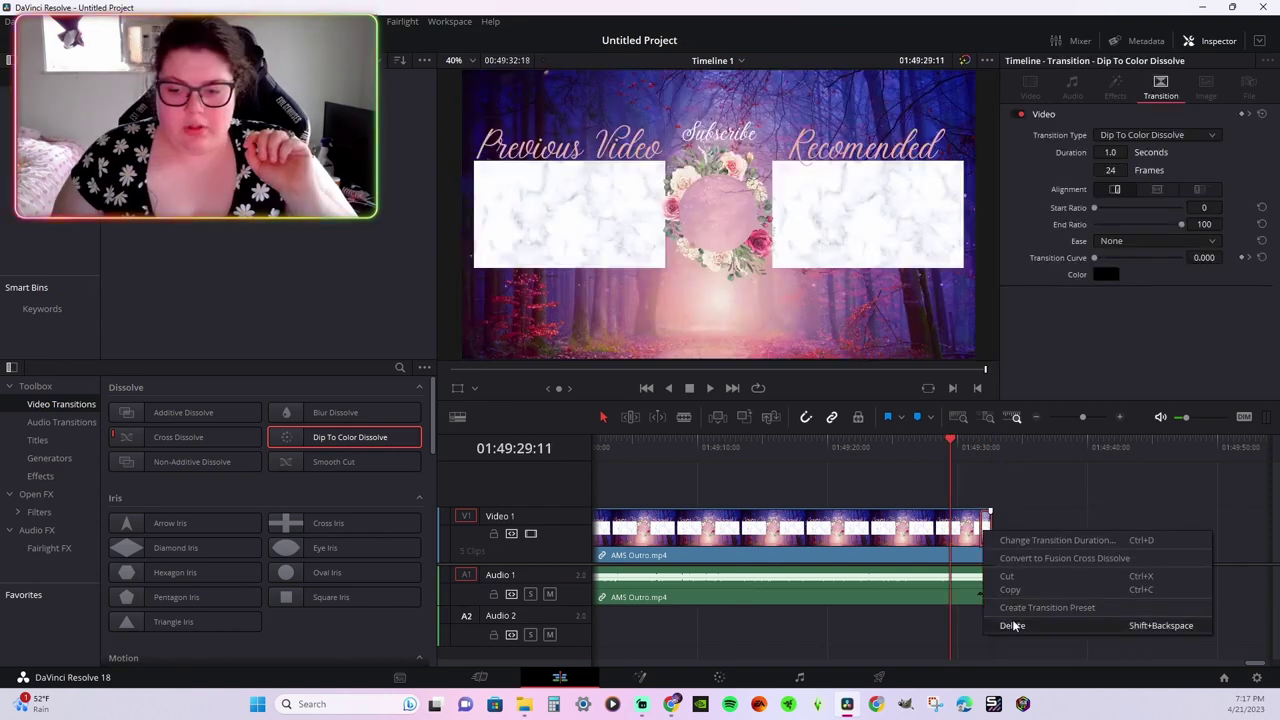
Delete the Dip To Color Dissolve transition from the end of AMS Outro and play the clip's ending
{"action": "left_click", "coordinate": [1013, 623]}
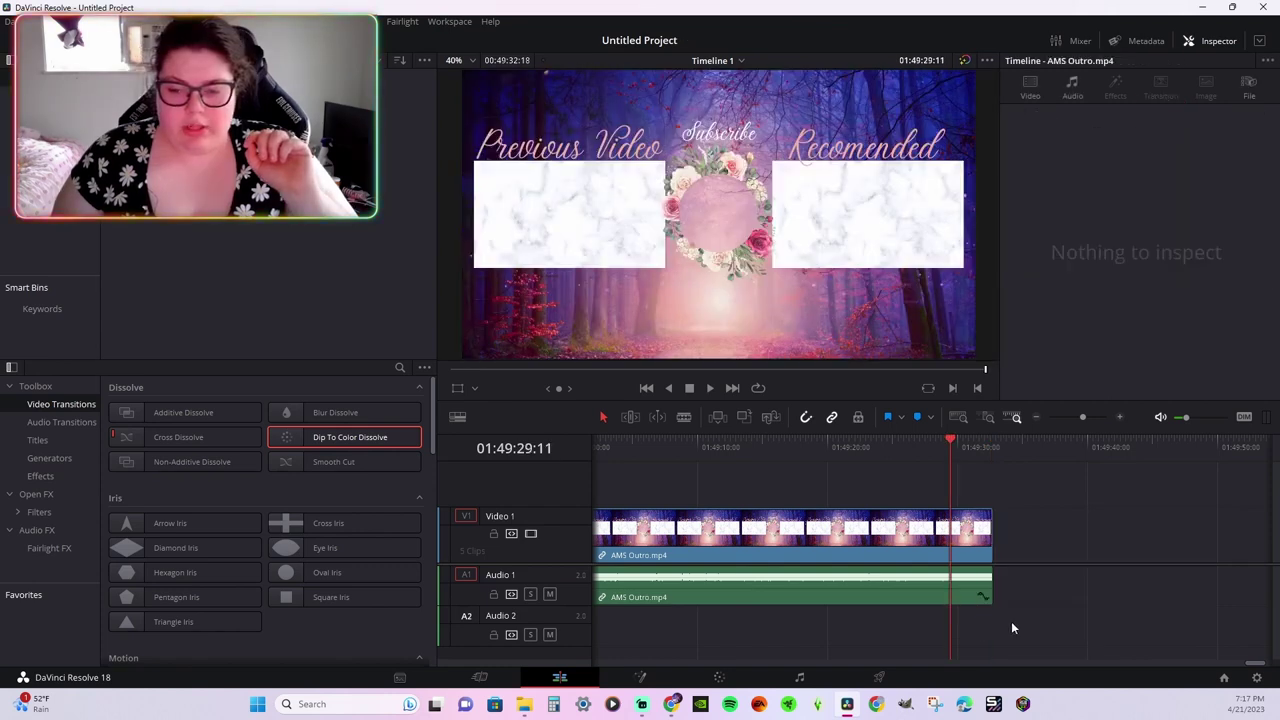
{"action": "left_click", "coordinate": [710, 388]}
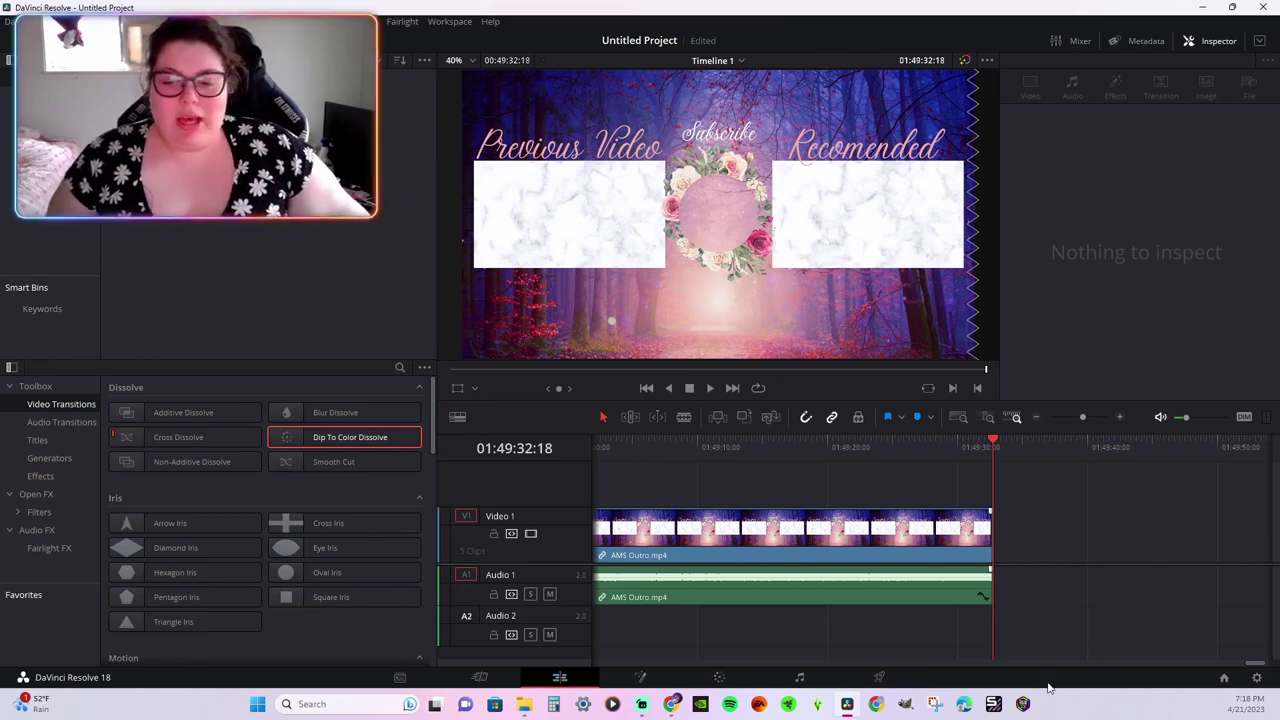
{"action": "mouse_move", "coordinate": [518, 710]}
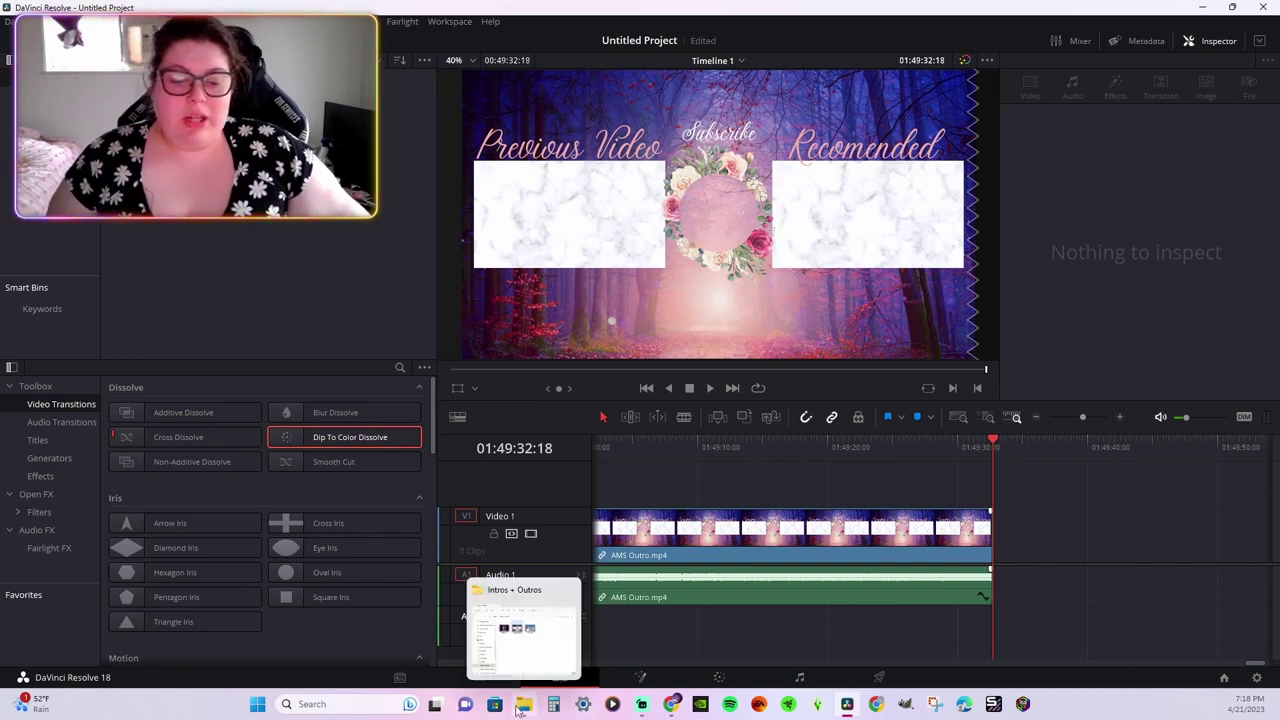